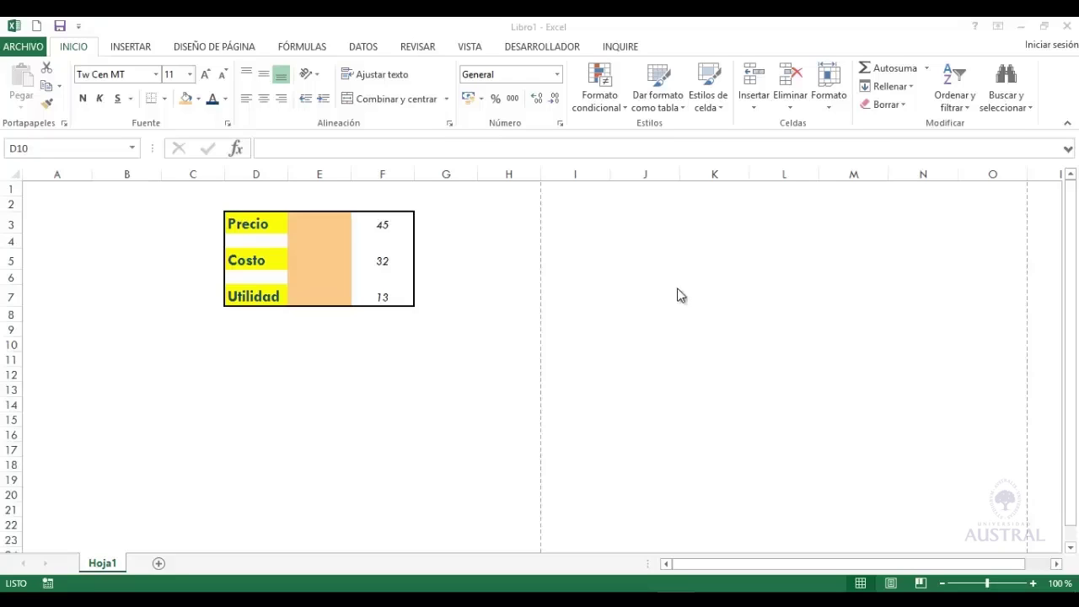
Insert a new sheet column at E from cell E10, shifting the values to column G
click(317, 339)
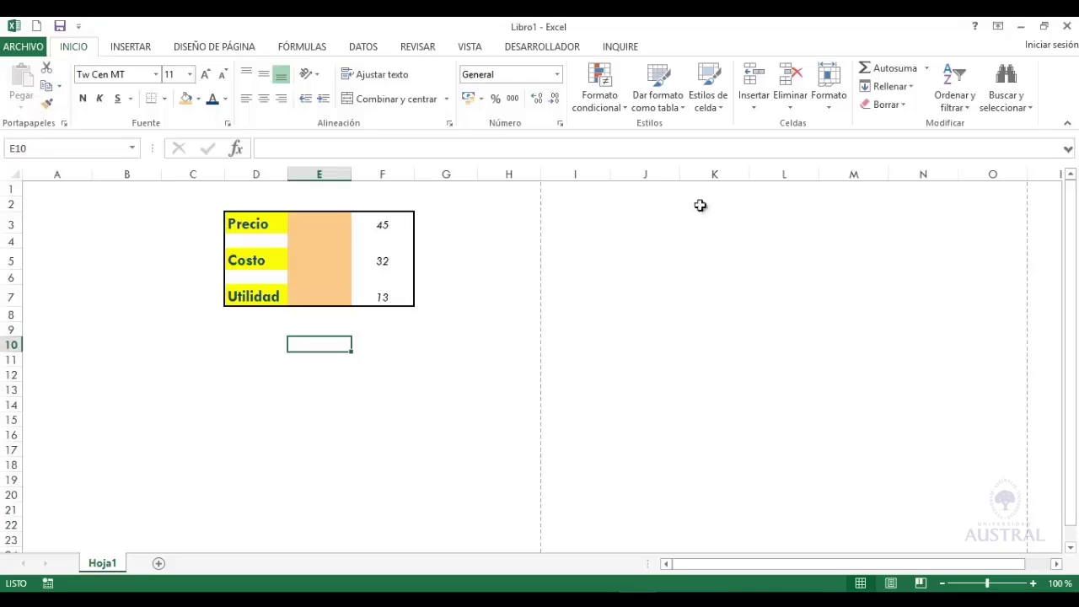
click(754, 106)
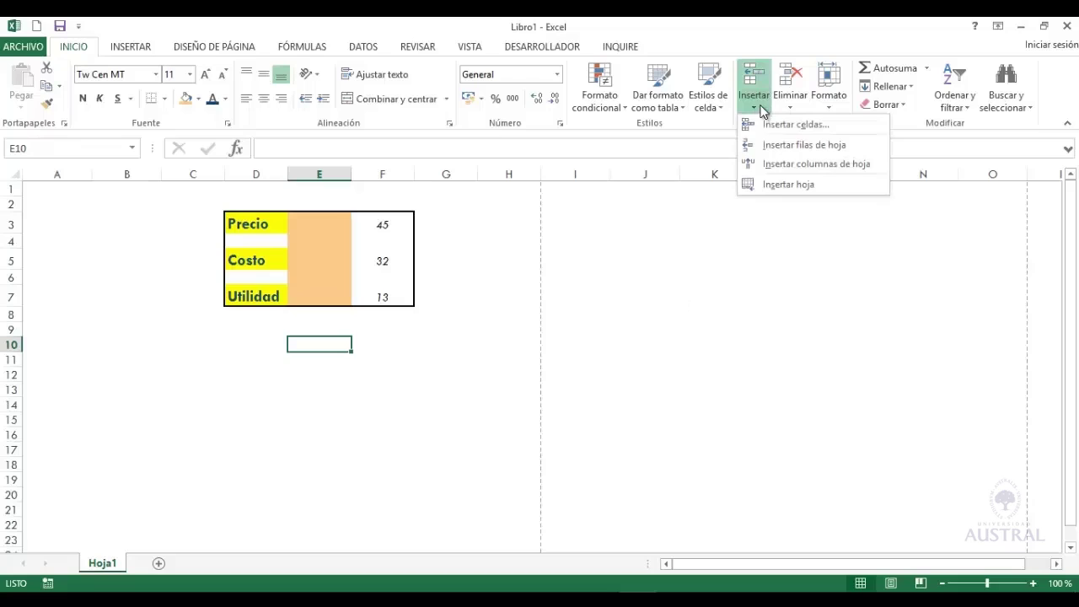
click(777, 164)
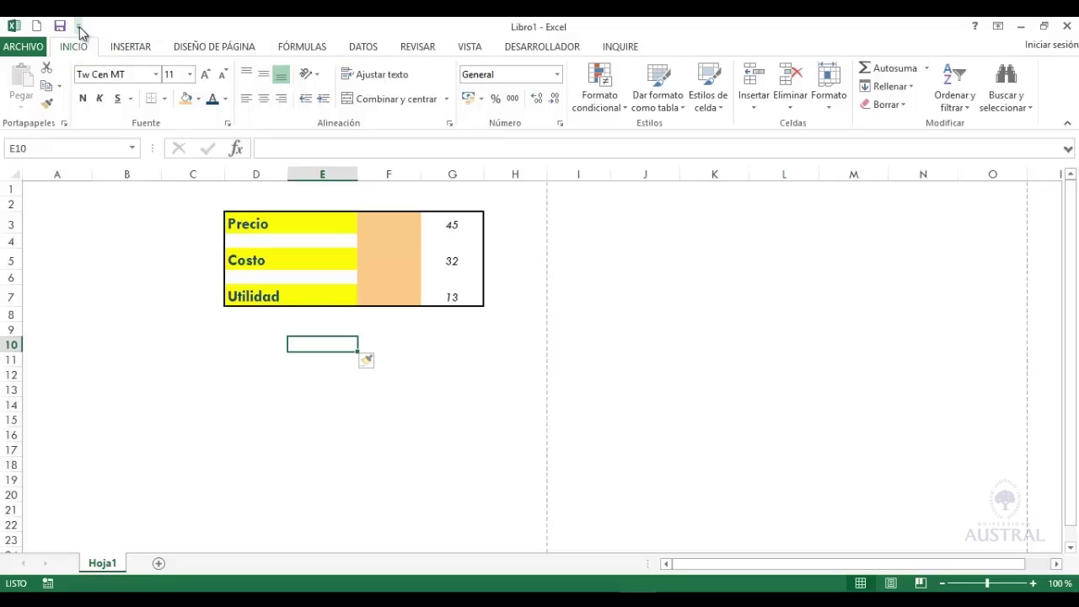
Use the toolbar dropdown to choose Mostrar debajo de la cinta de opciones
click(80, 27)
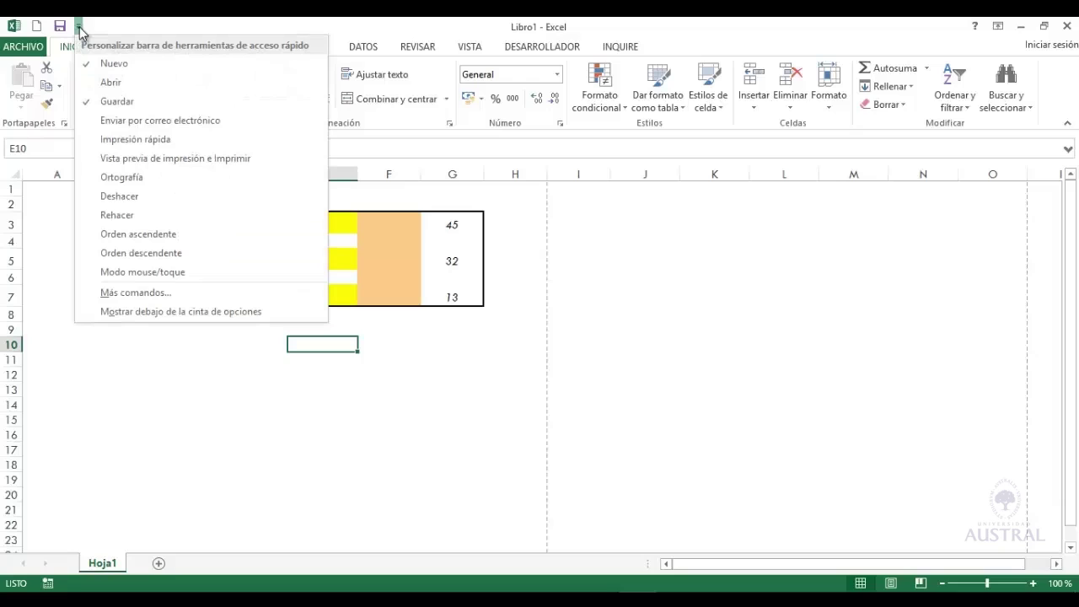
click(79, 31)
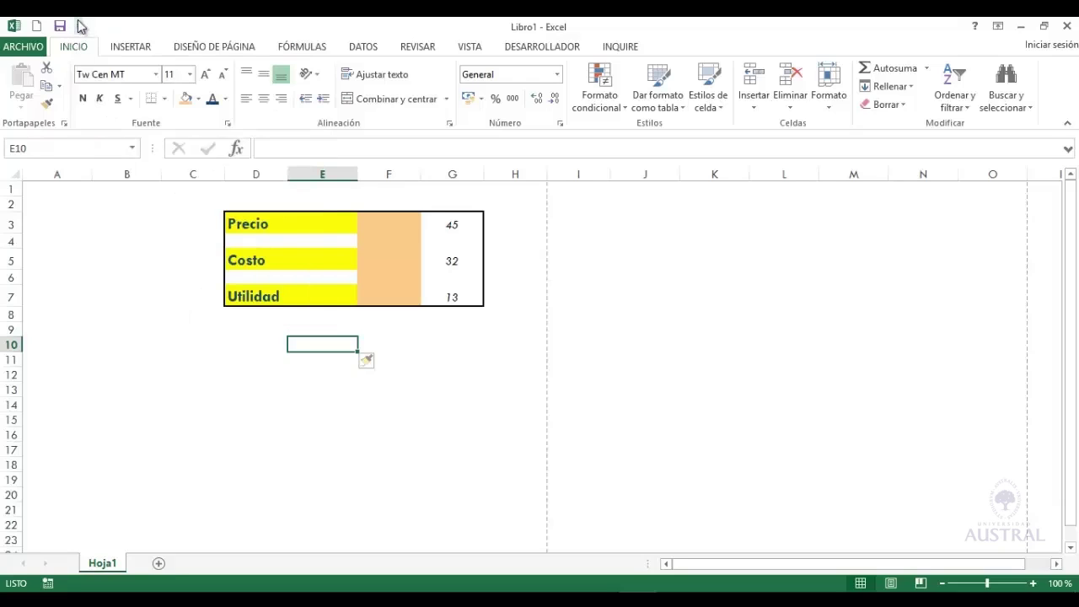
click(78, 27)
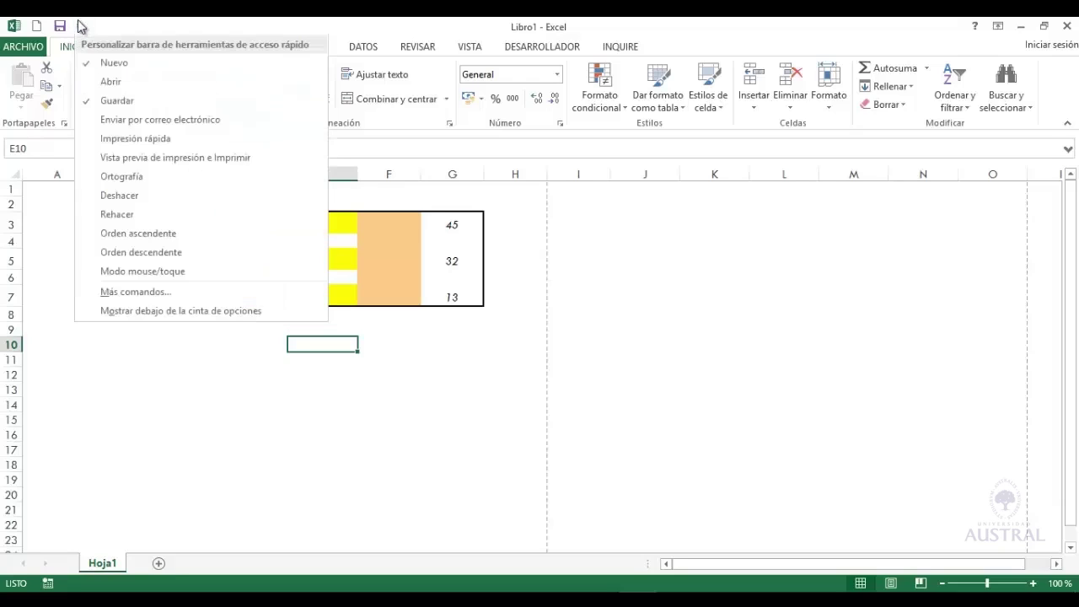
click(137, 312)
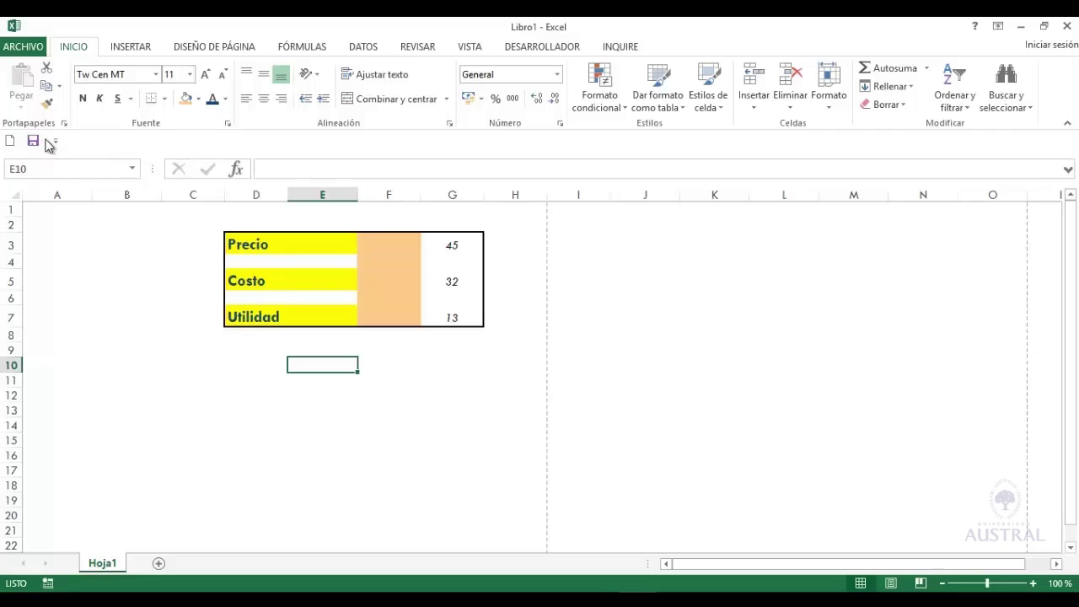
Open the quick access toolbar customization settings from its right-click menu
right_click(19, 142)
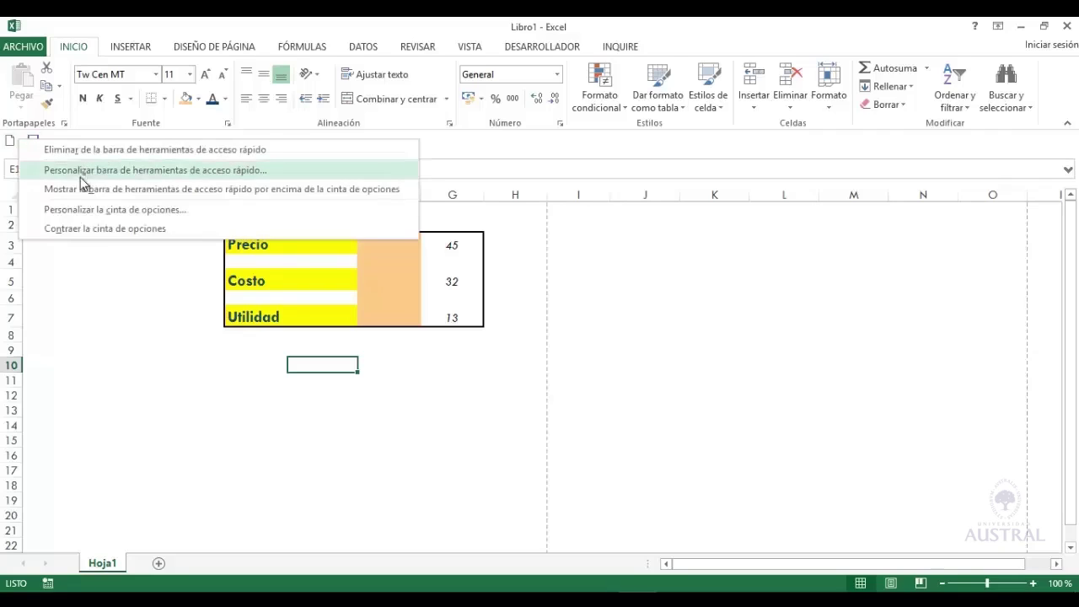
click(194, 175)
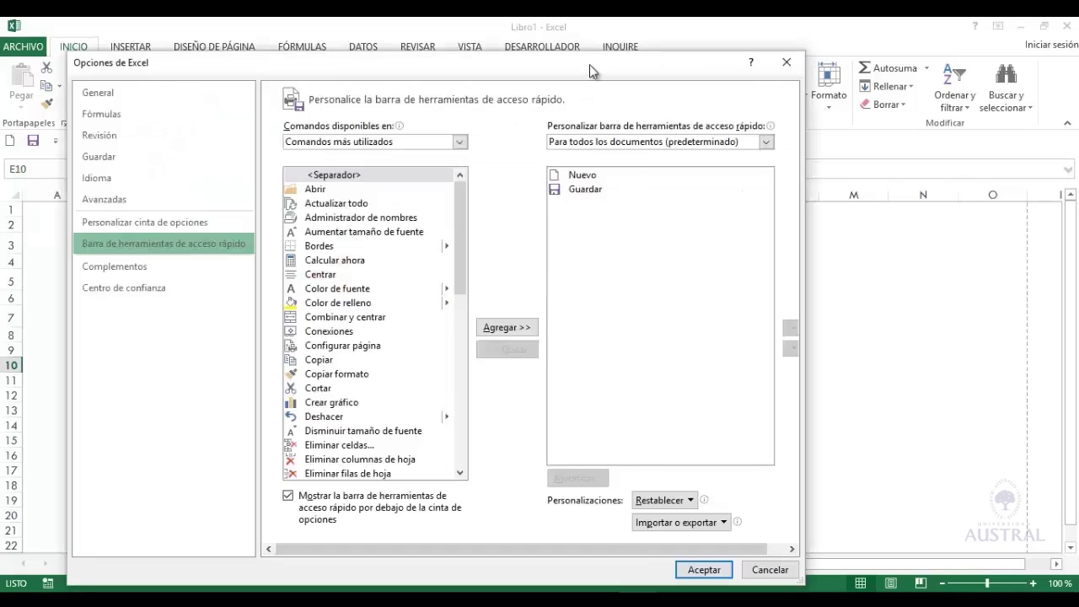
drag(589, 65, 820, 50)
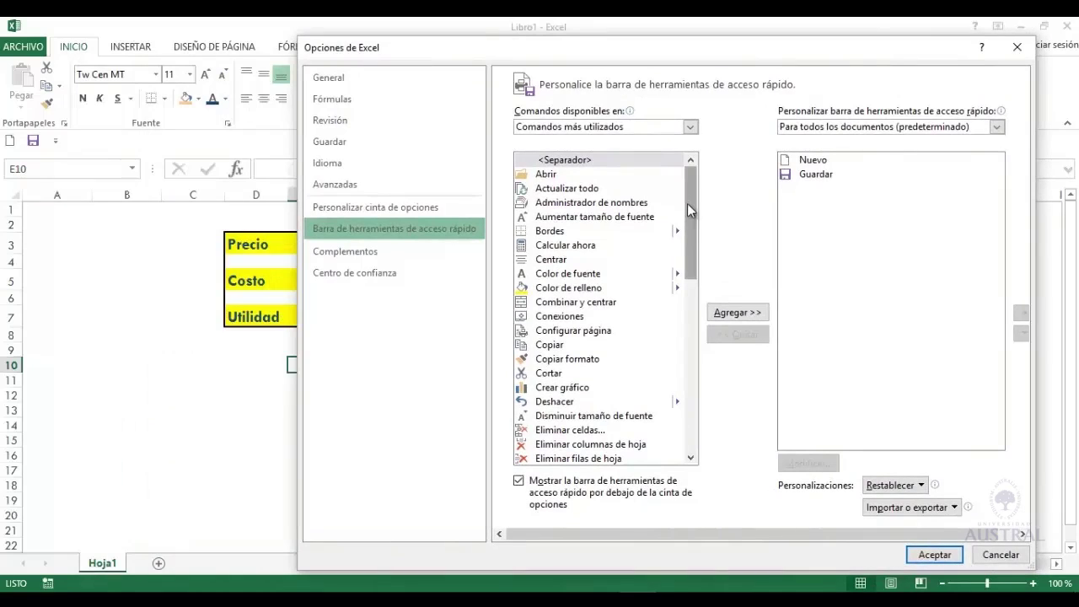
Add Insertar columnas de hoja to the quick access toolbar command list
drag(687, 222, 689, 375)
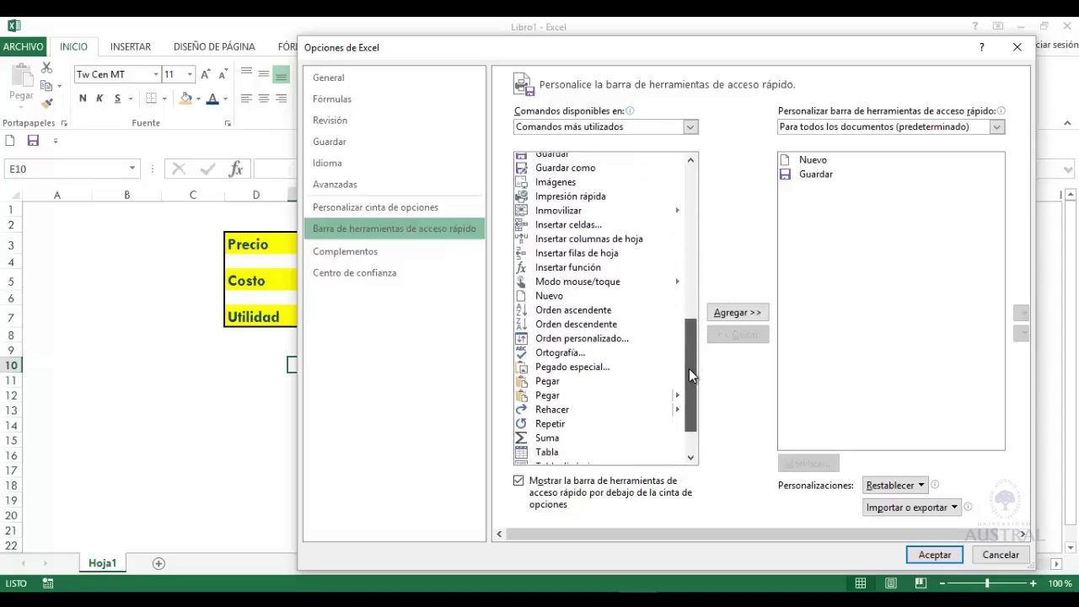
drag(689, 374, 689, 338)
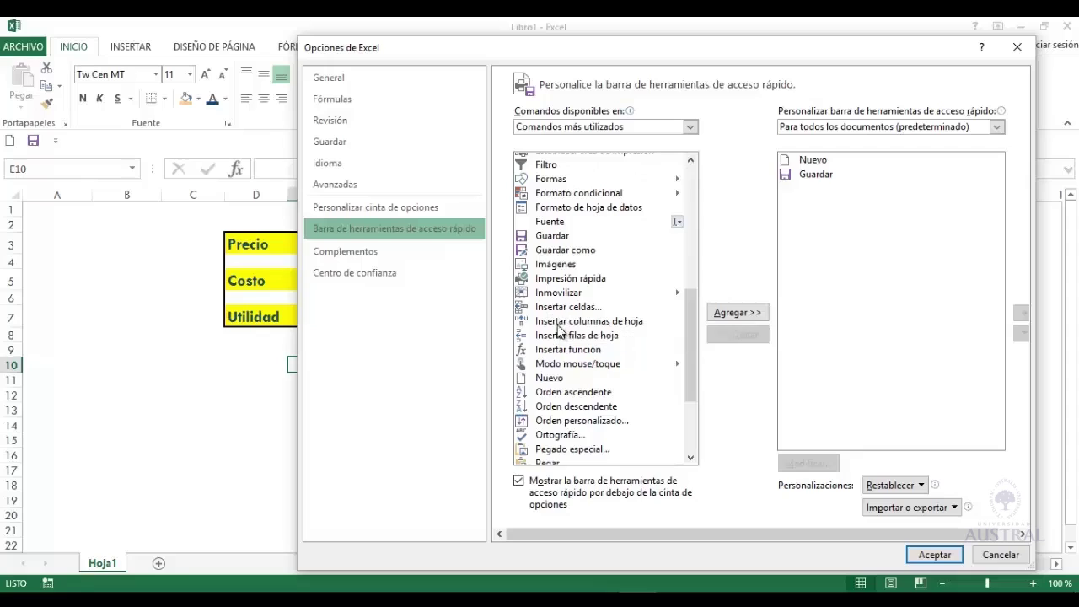
click(561, 321)
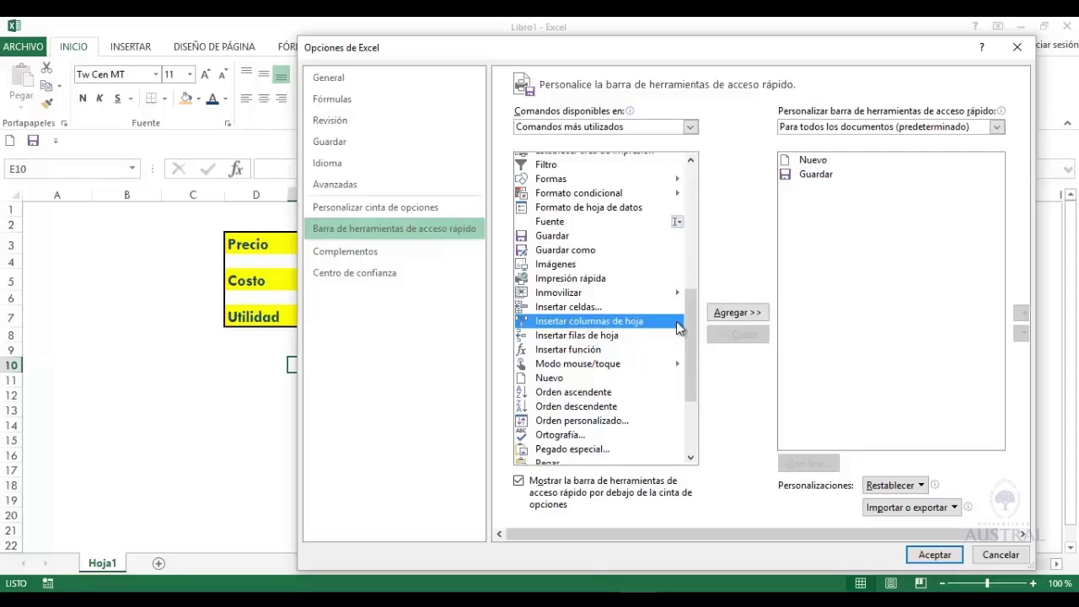
click(737, 313)
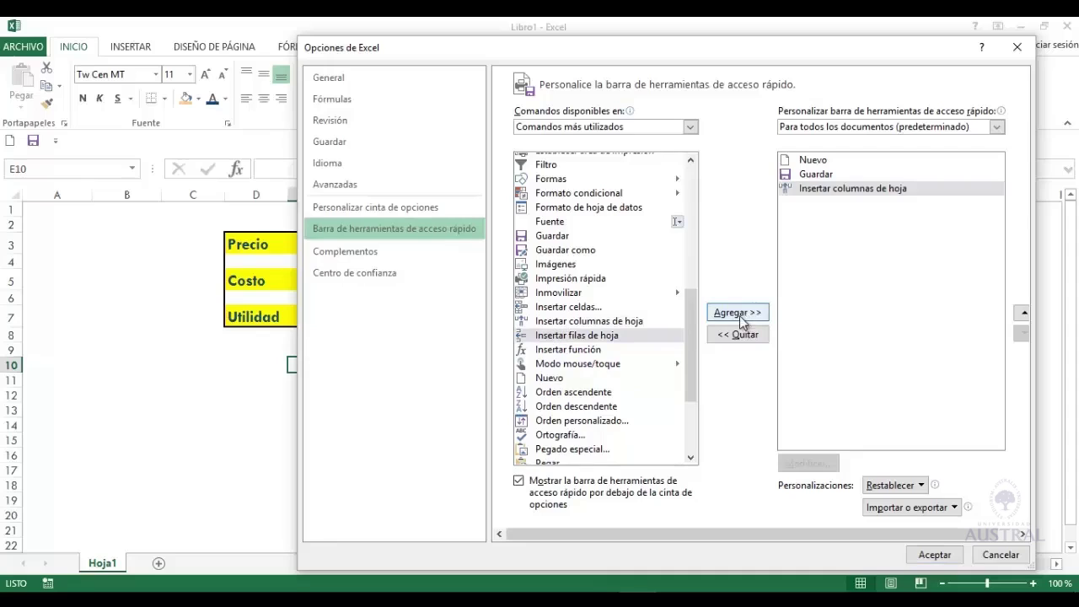
click(567, 309)
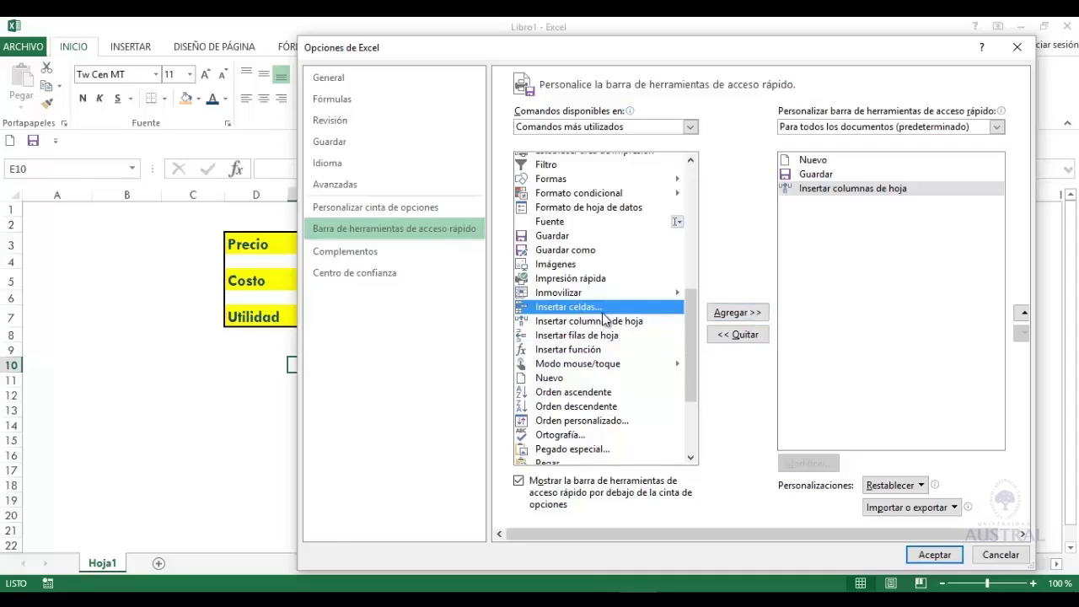
click(689, 126)
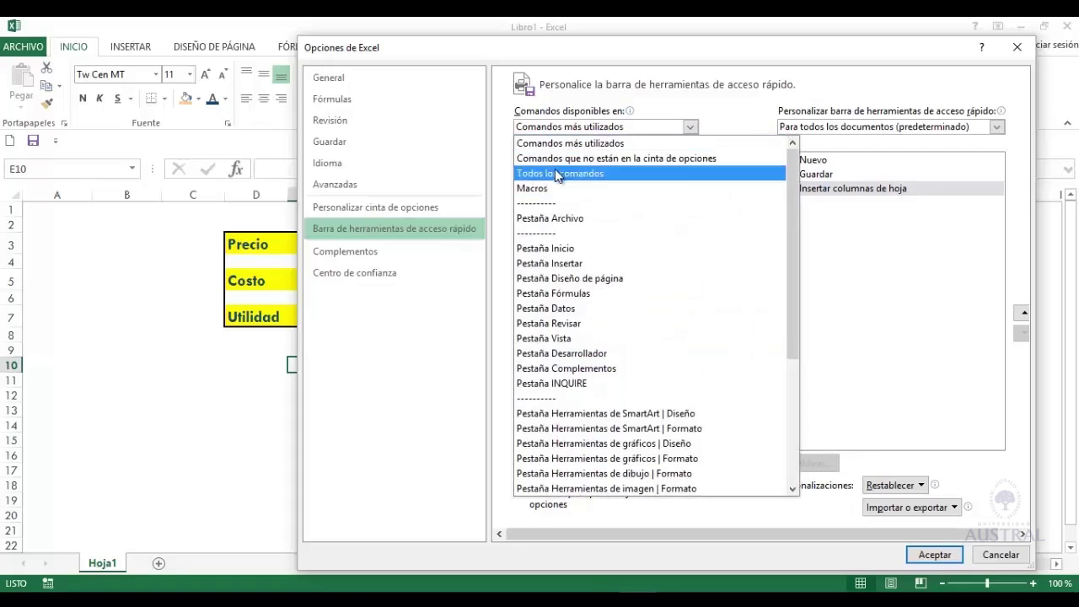
Show Todos los comandos and add Insertar filas de hoja to the toolbar list
key(Escape)
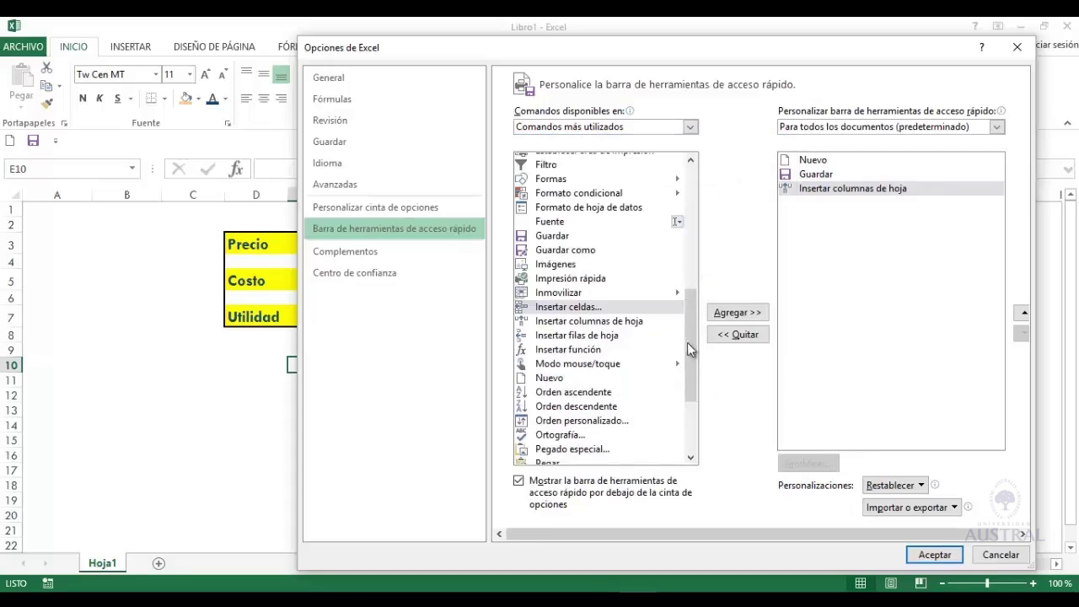
key(Down)
key(Down)
scroll(692, 178, down, 6)
drag(692, 198, 700, 305)
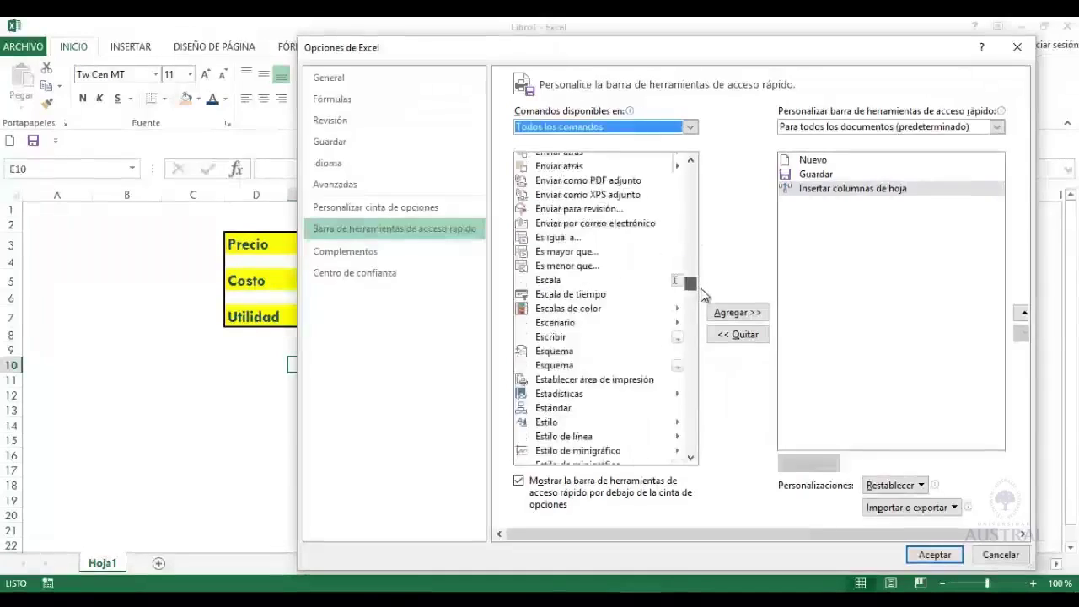
drag(701, 310, 700, 331)
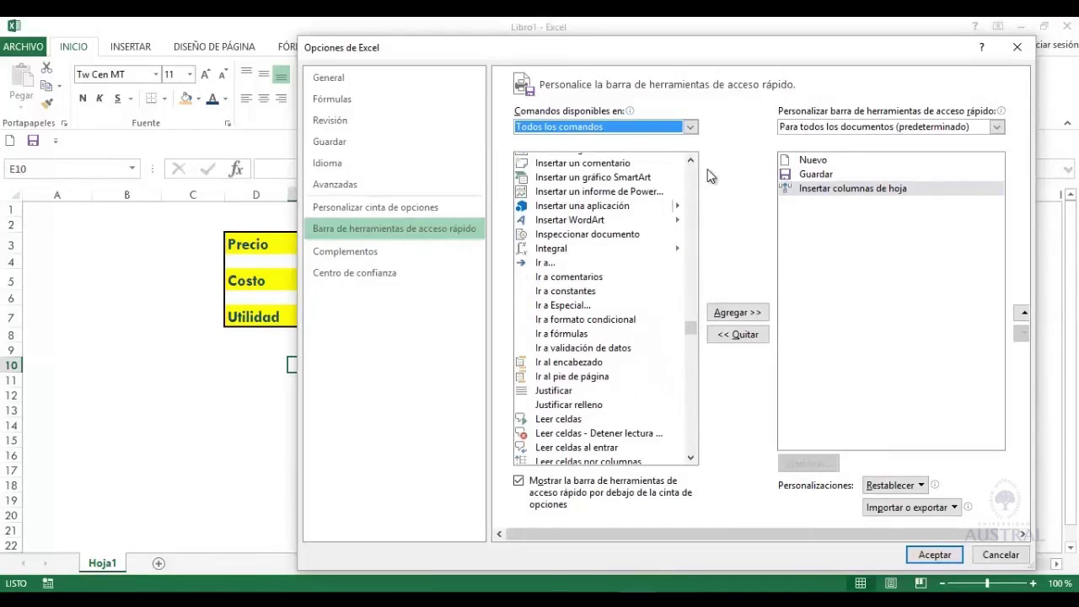
click(692, 177)
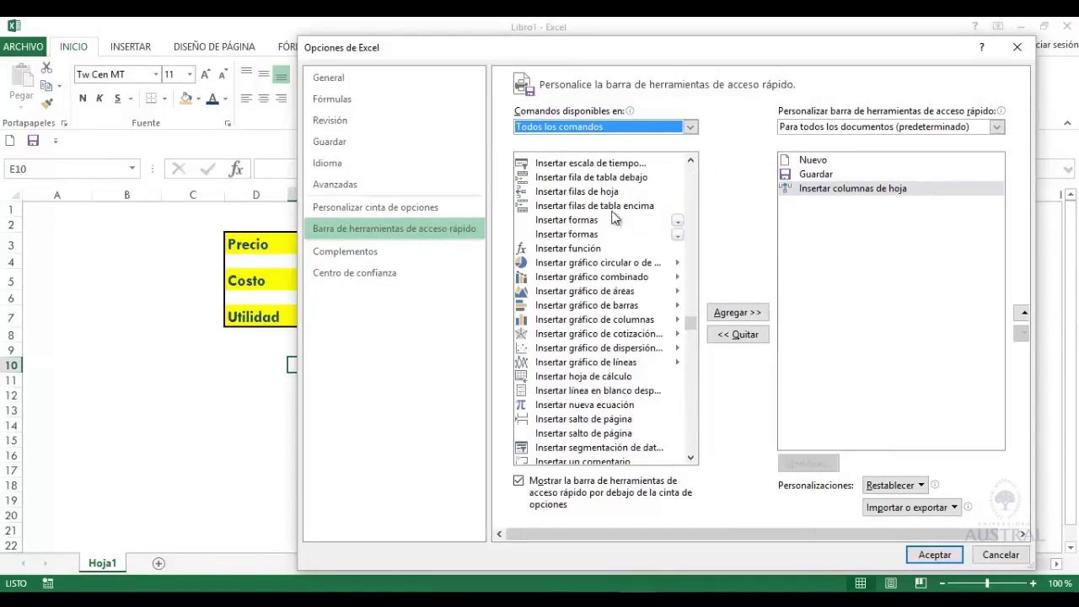
click(691, 159)
click(692, 159)
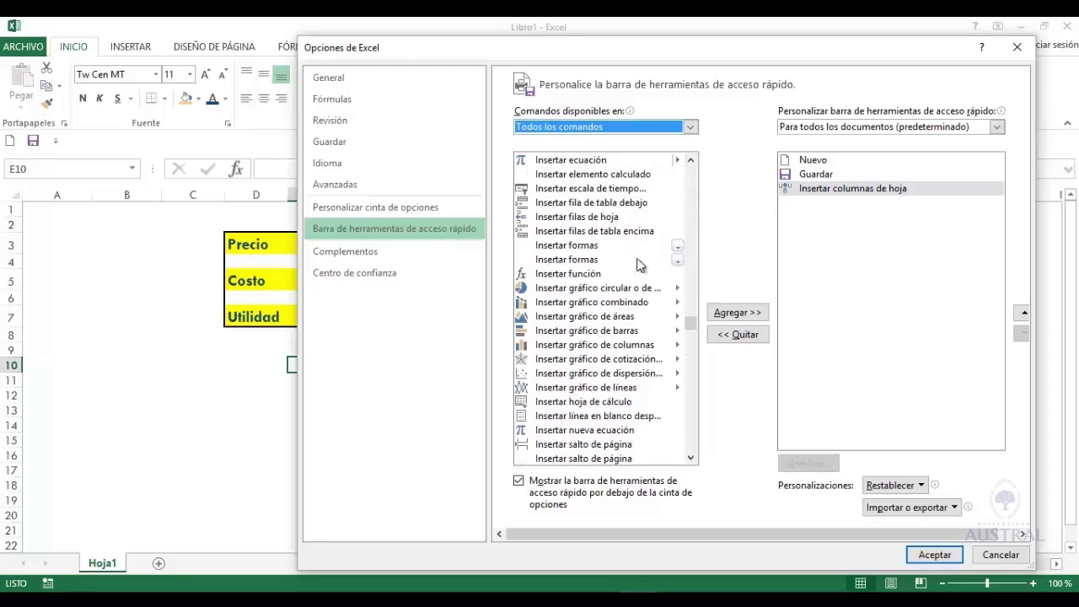
click(572, 217)
click(733, 313)
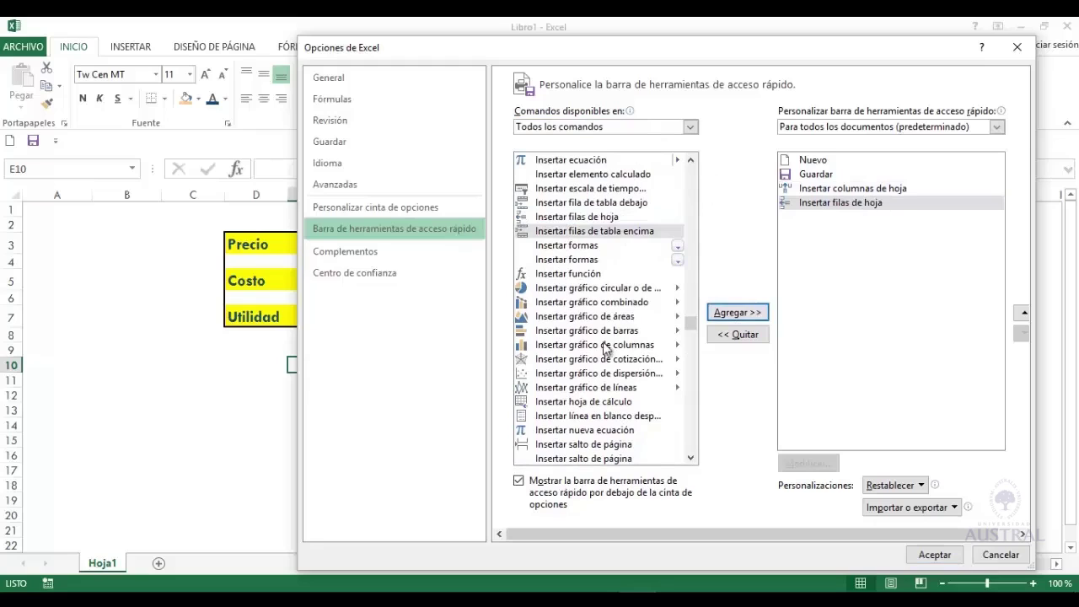
Add Eliminar columnas de hoja and Eliminar filas de hoja to the toolbar list
drag(691, 322, 688, 260)
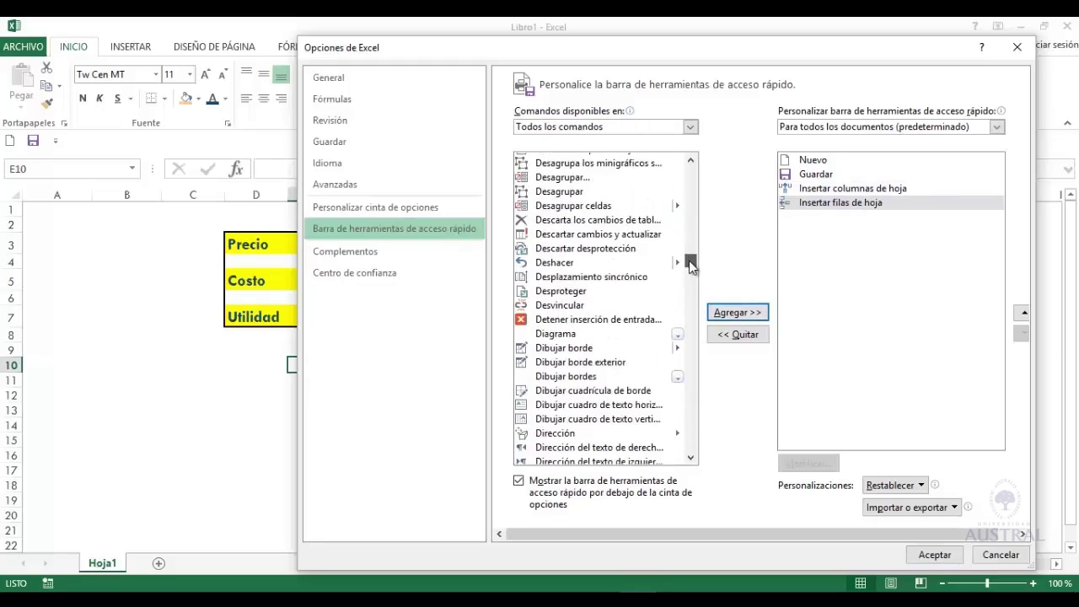
click(692, 438)
click(691, 440)
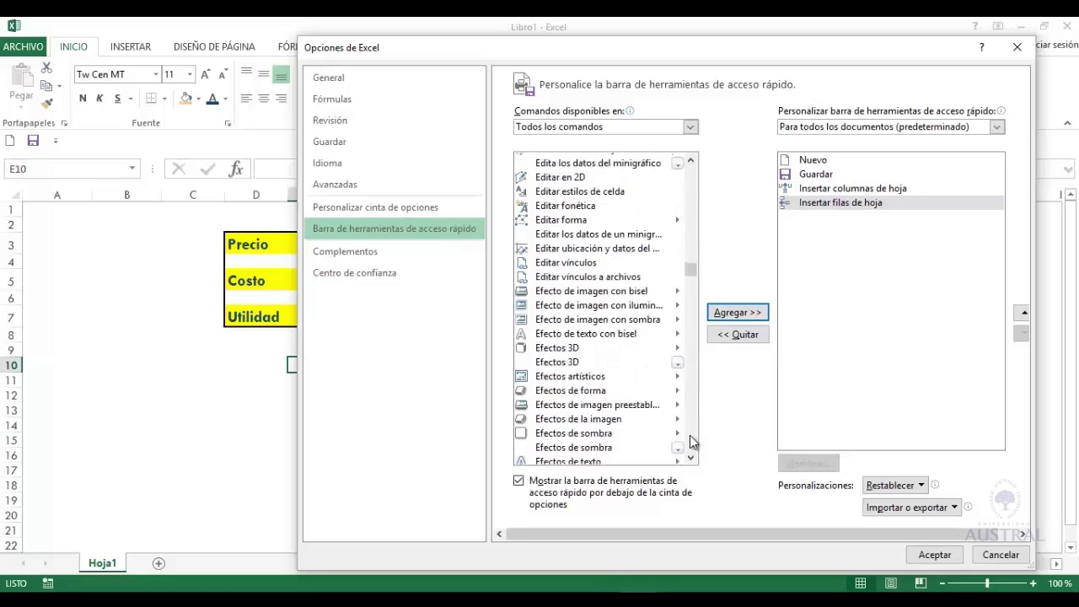
click(691, 440)
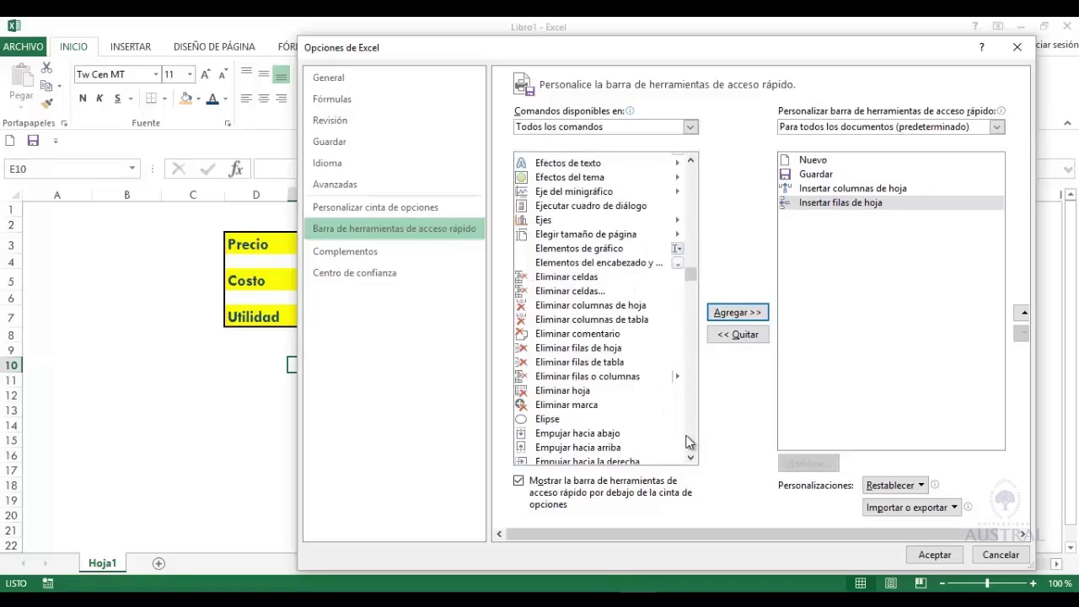
click(587, 307)
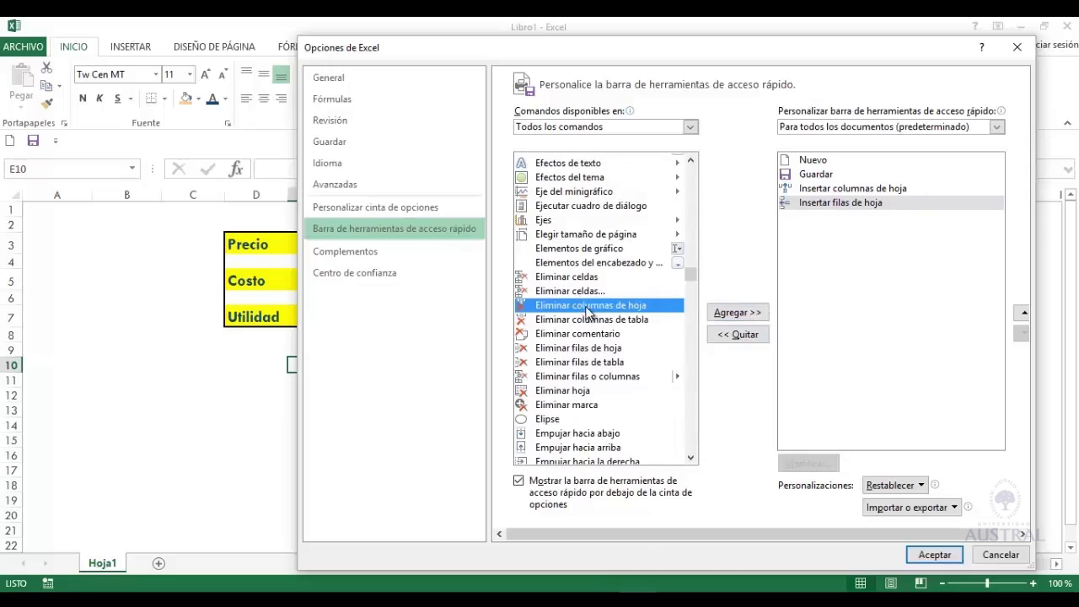
click(745, 314)
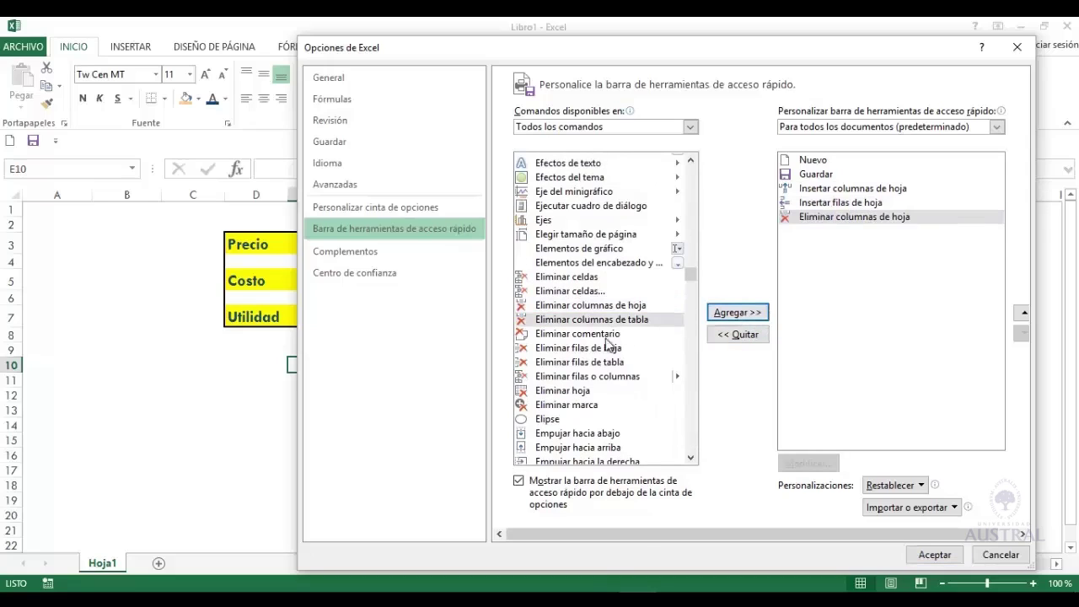
click(590, 348)
click(737, 312)
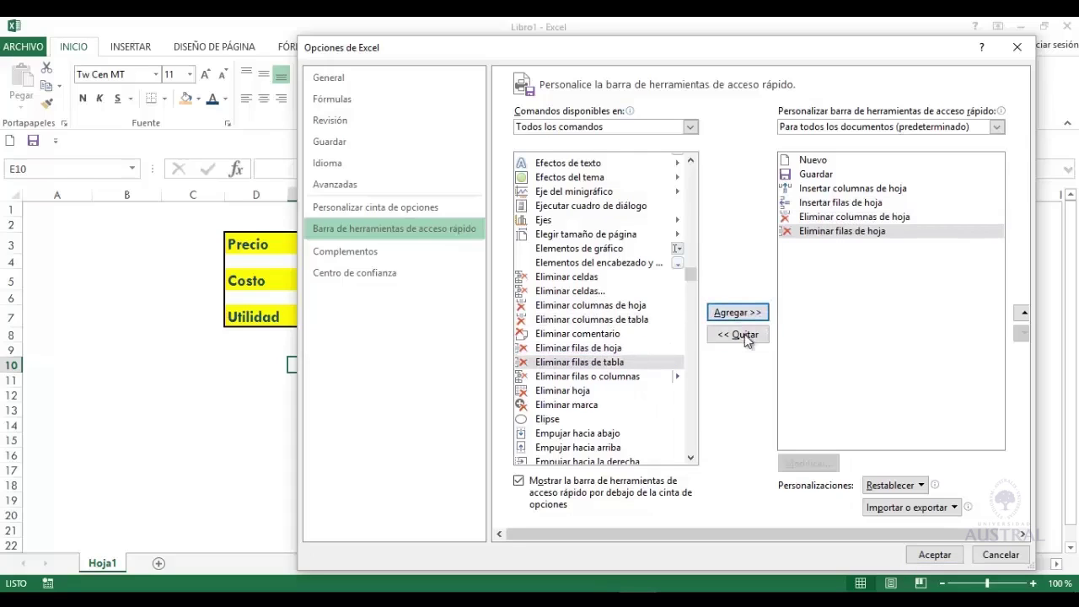
Switch the available commands list back to the most used commands
drag(693, 274, 697, 331)
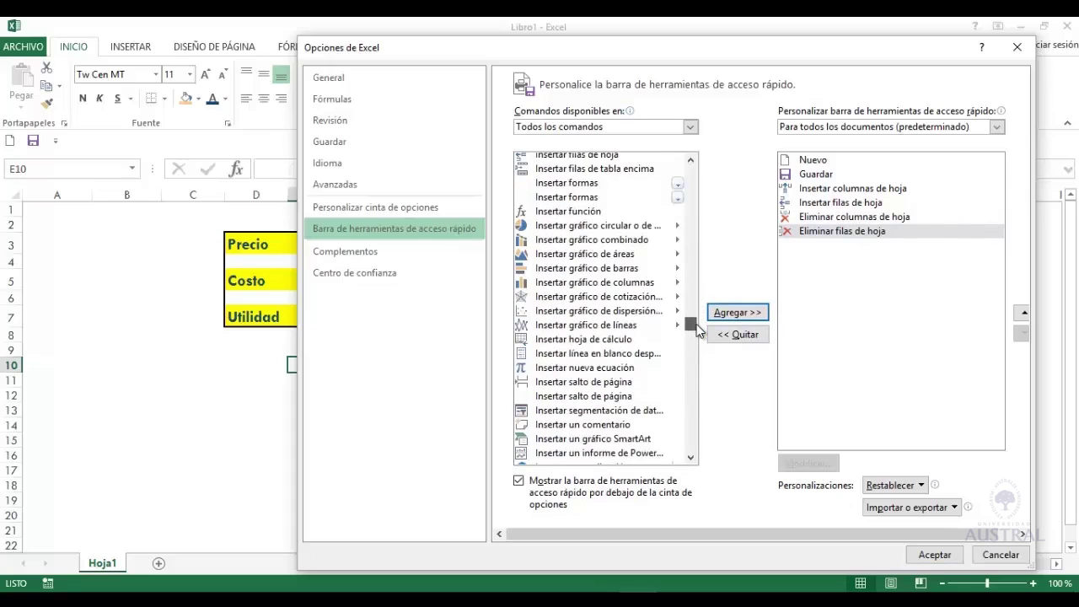
drag(697, 330, 697, 365)
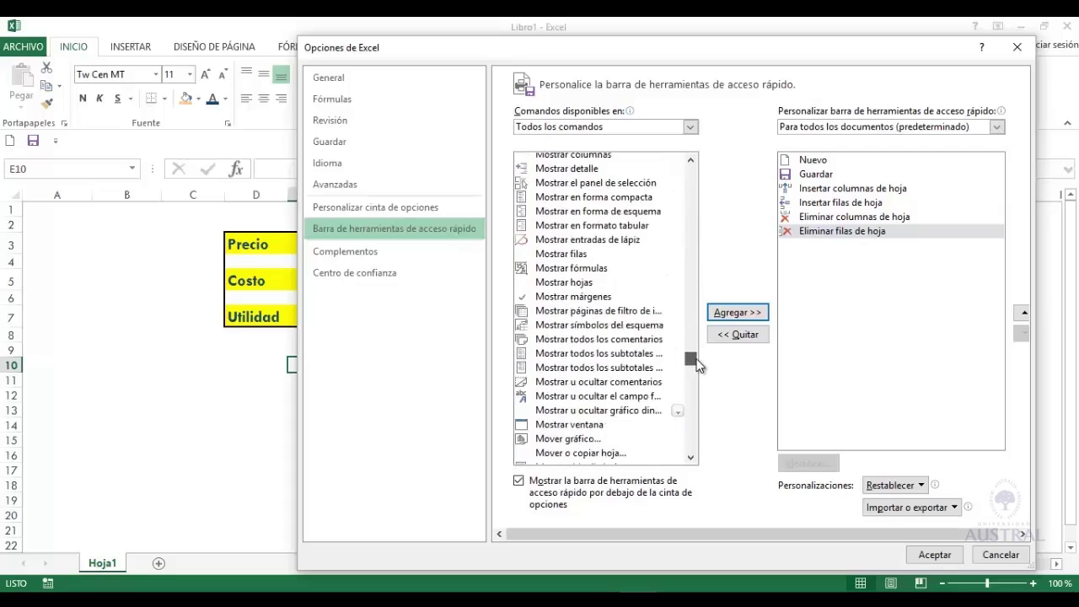
click(609, 128)
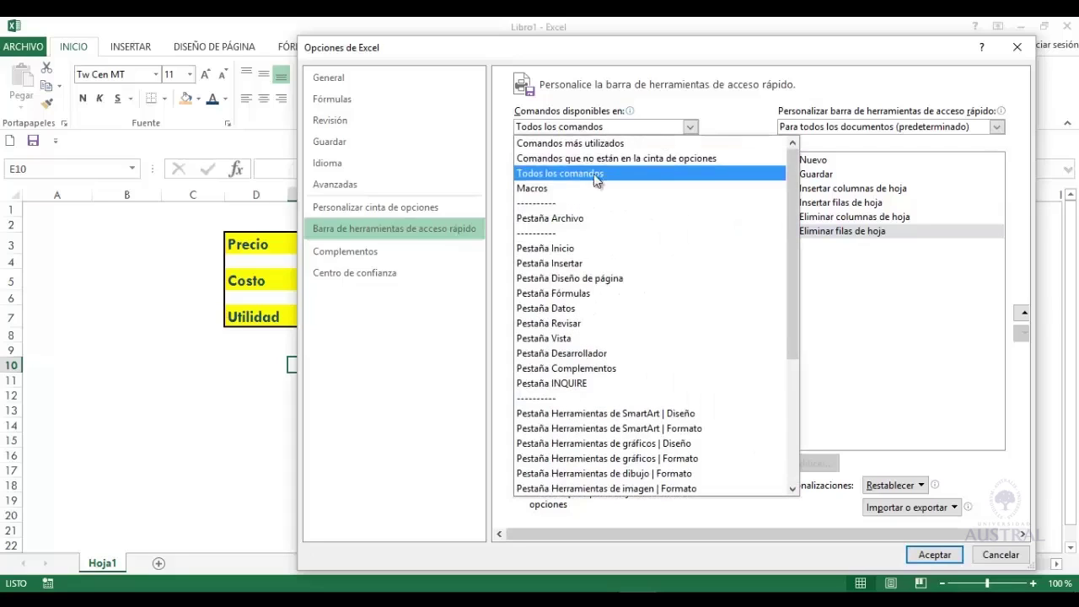
click(566, 145)
drag(692, 248, 688, 449)
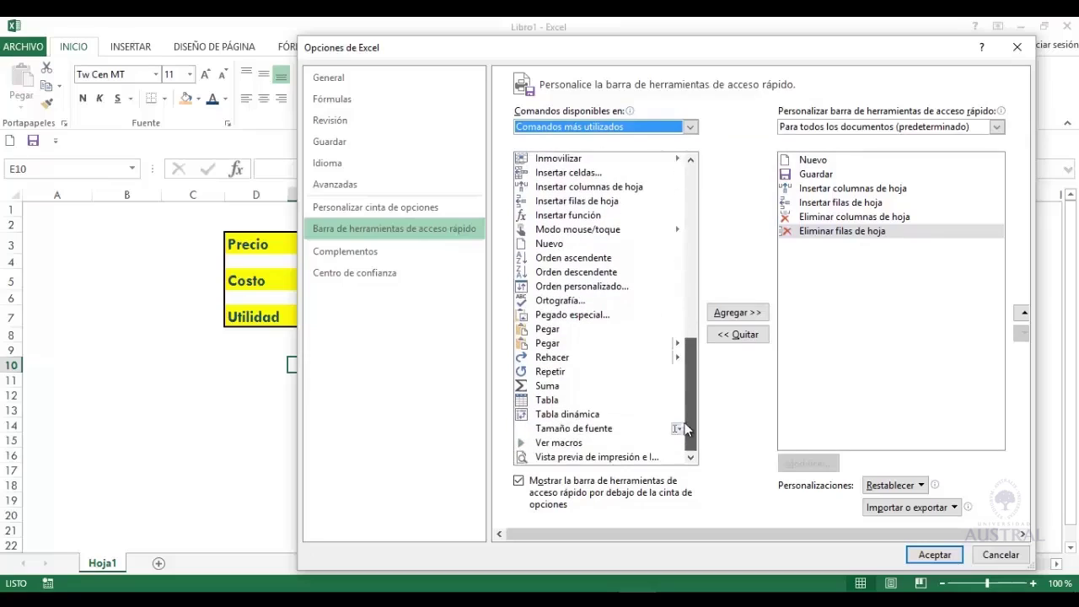
Add Suma and Color de relleno to the toolbar list, then confirm with Aceptar
click(544, 386)
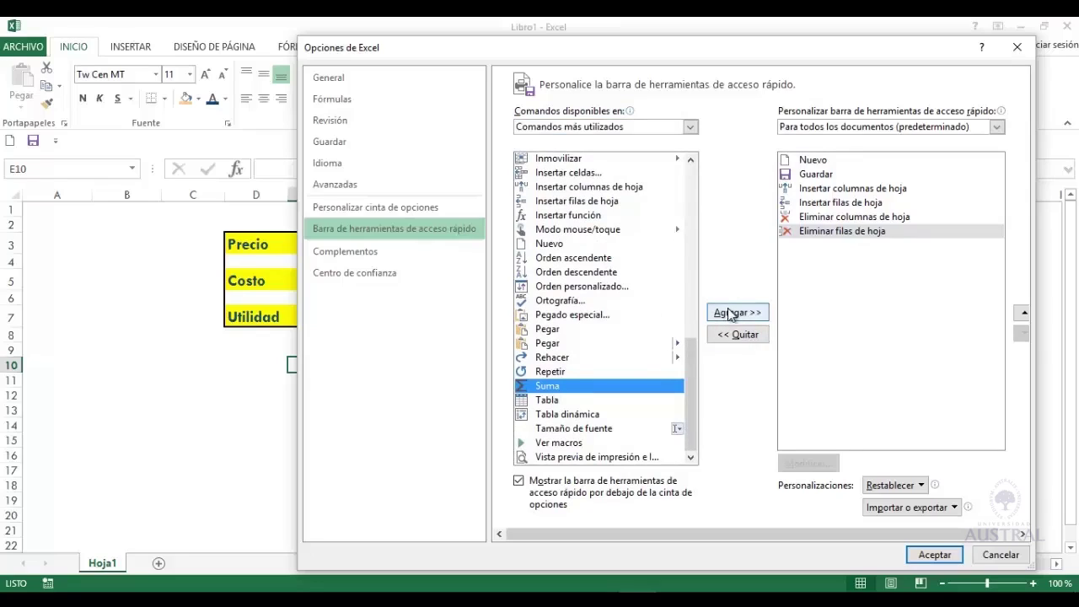
click(731, 314)
drag(693, 386, 688, 346)
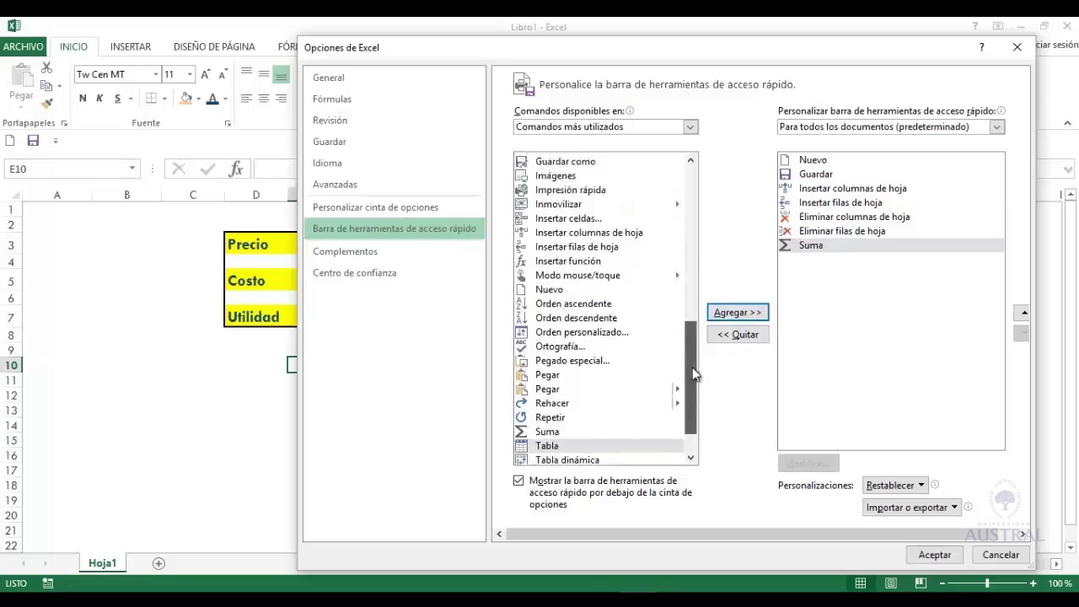
mouse_move(687, 346)
mouse_down()
mouse_move(687, 368)
mouse_move(685, 301)
mouse_up()
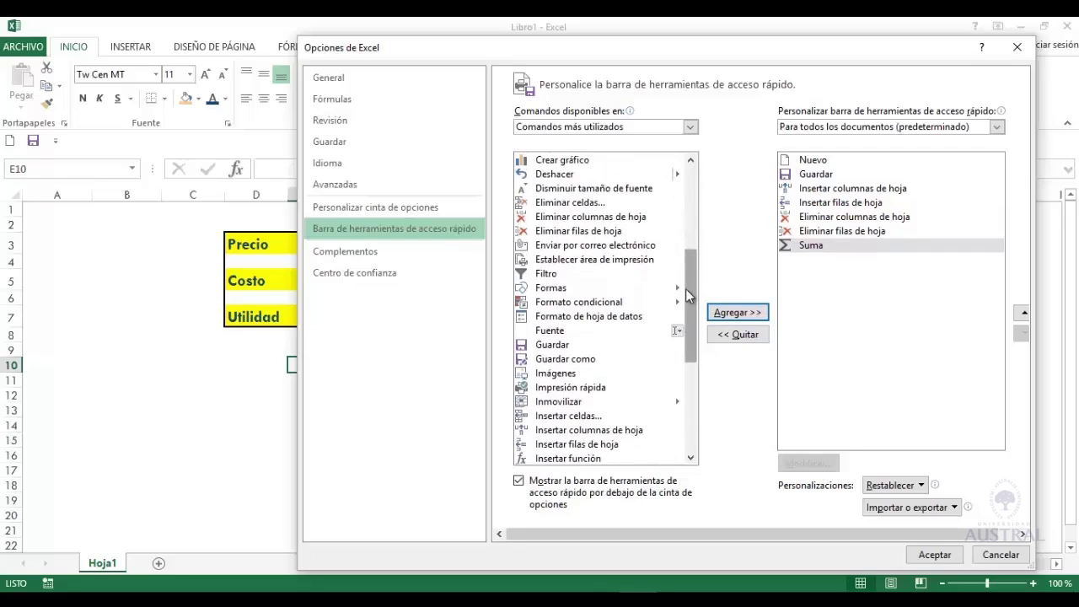
drag(687, 292, 692, 203)
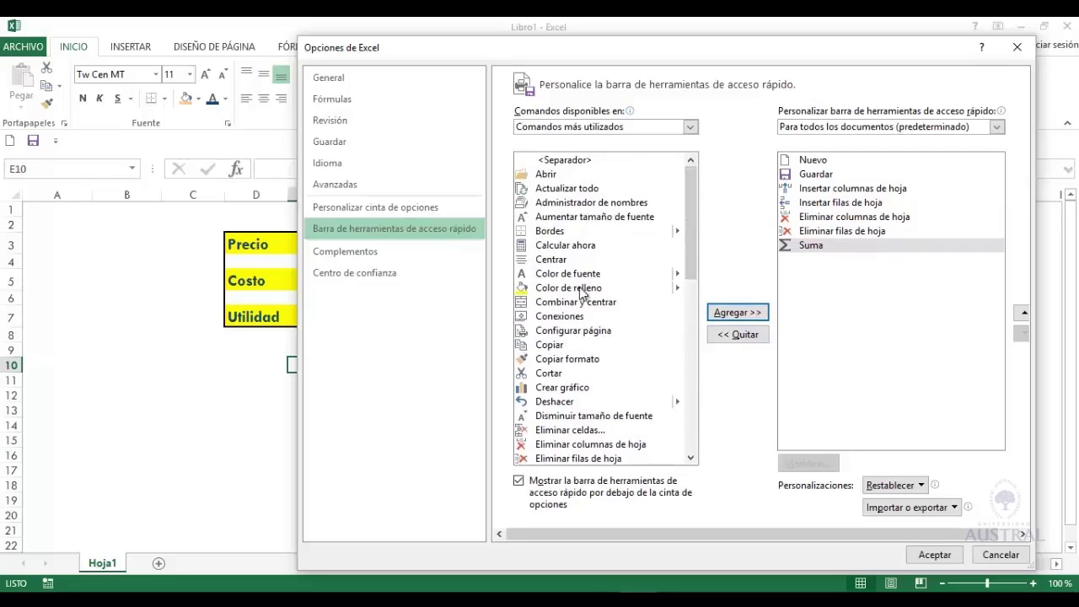
click(579, 289)
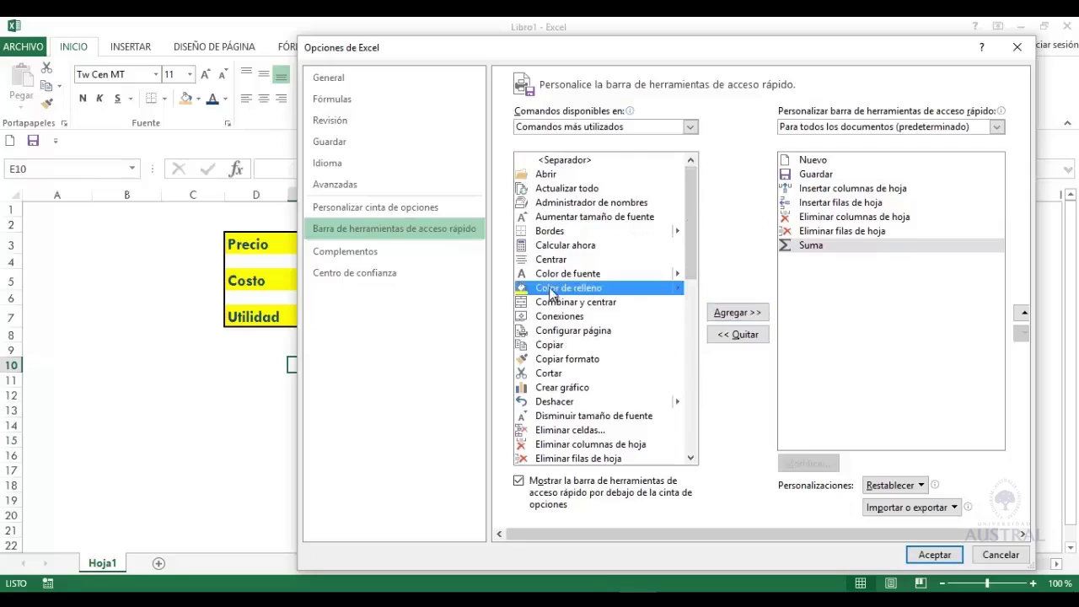
click(738, 313)
click(930, 556)
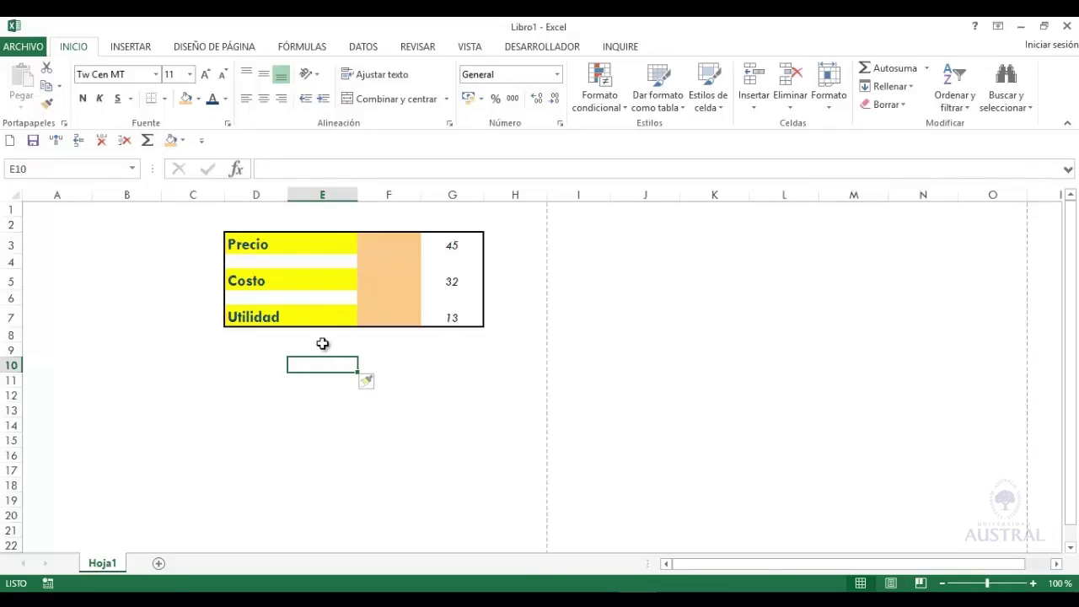
Delete the blank column E with the quick-access Eliminar columnas de hoja button
click(101, 144)
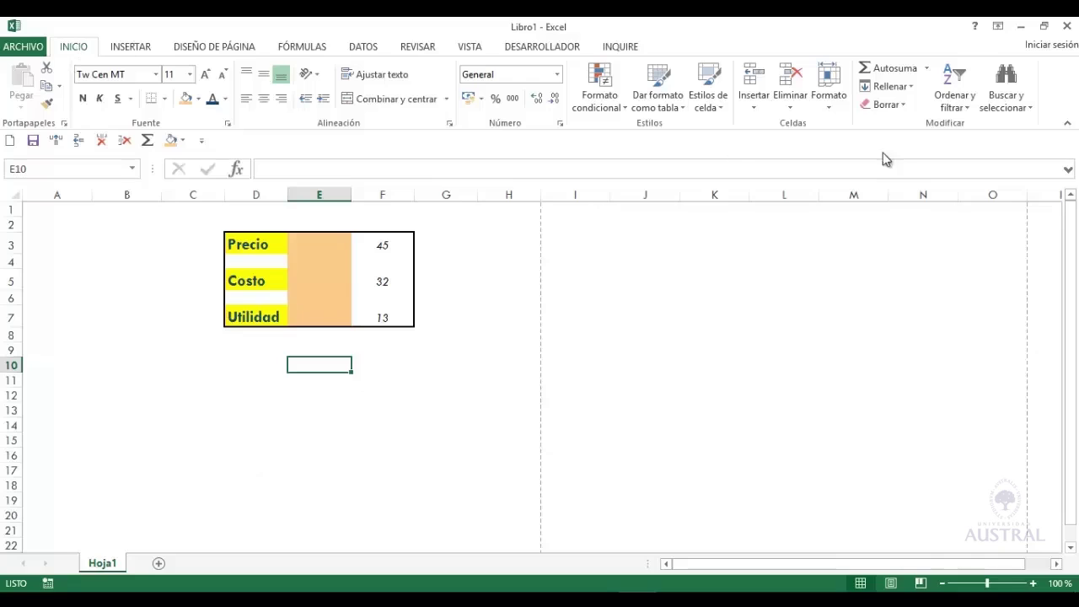
click(792, 106)
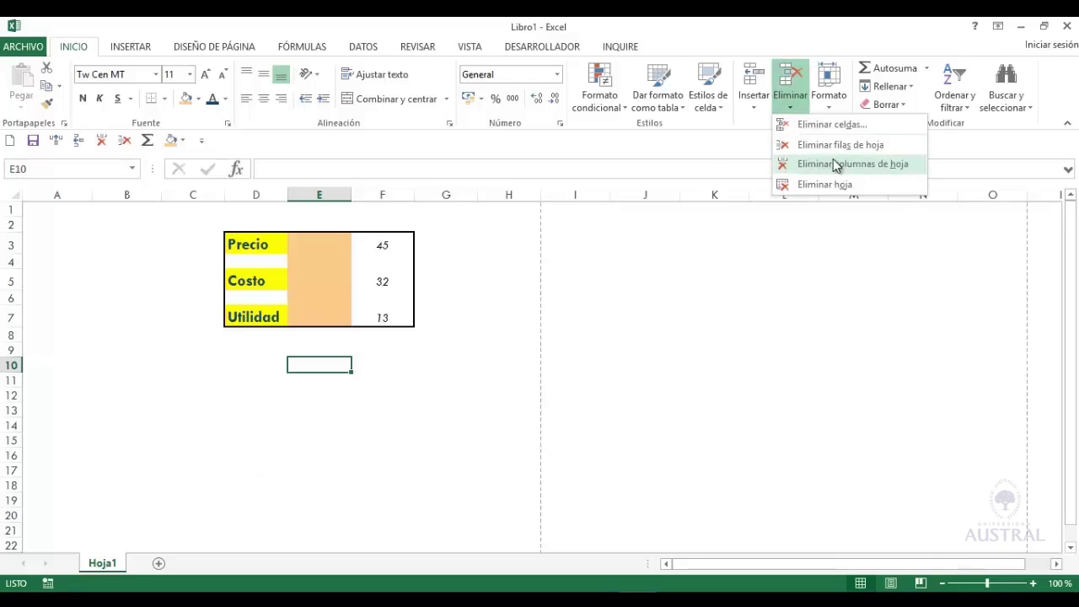
click(507, 377)
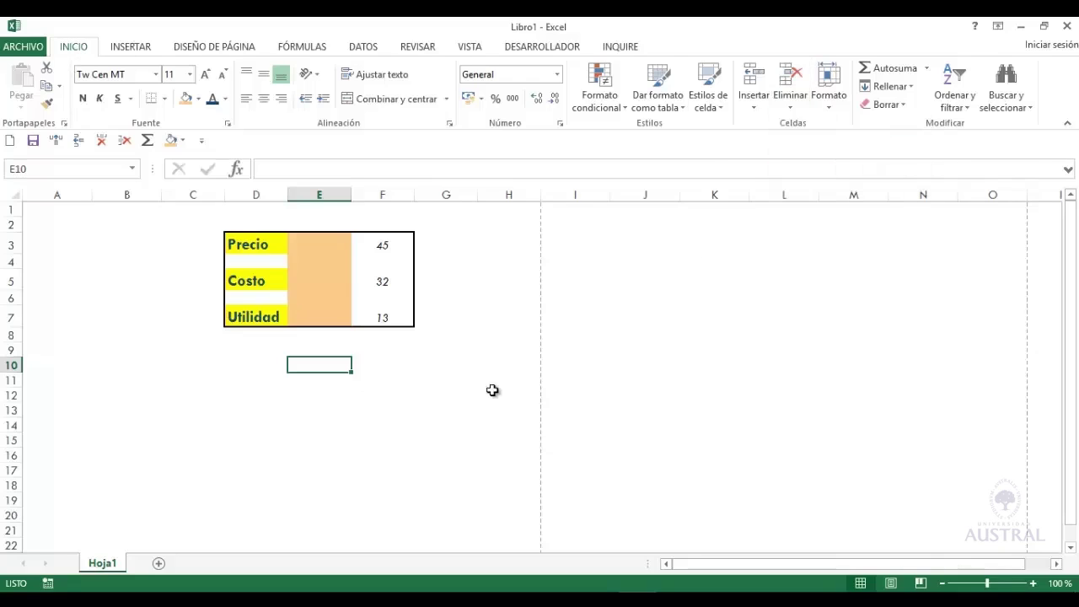
Delete blank rows 4 and 5 with the quick-access Eliminar filas de hoja button
click(332, 263)
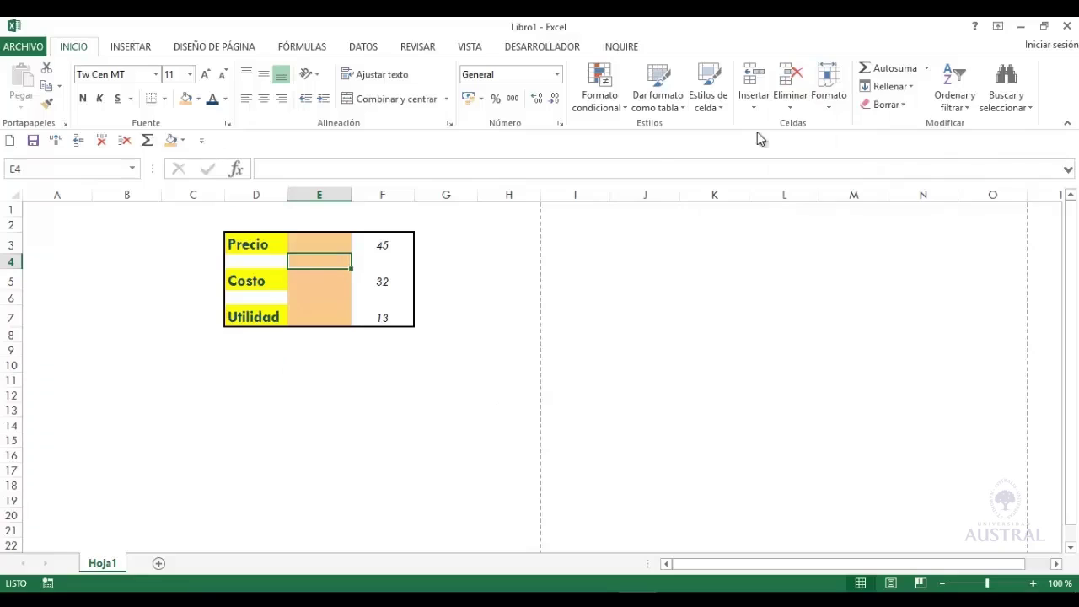
click(788, 104)
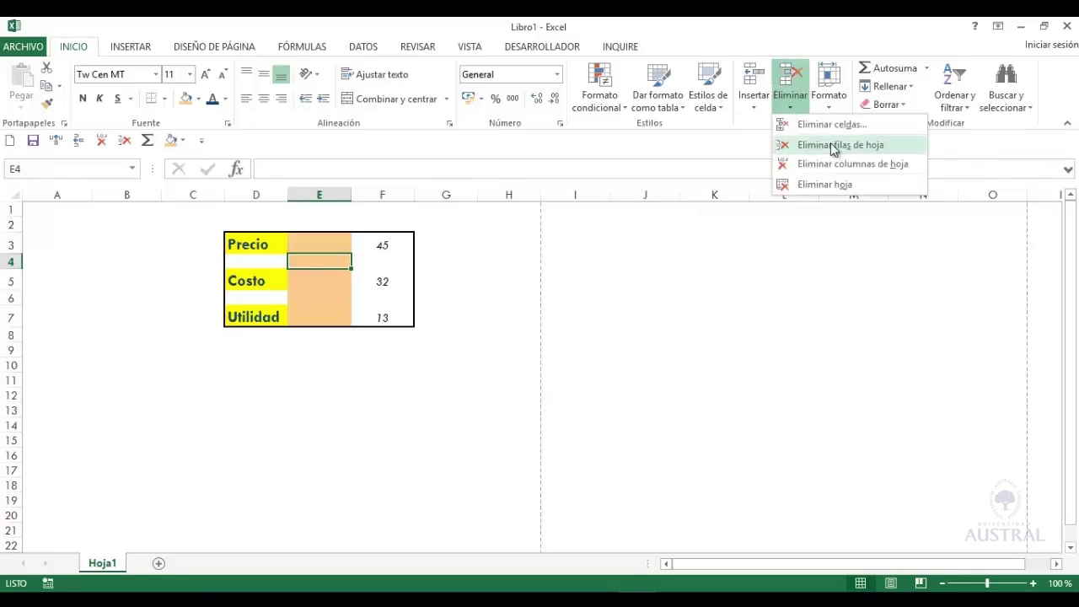
click(716, 194)
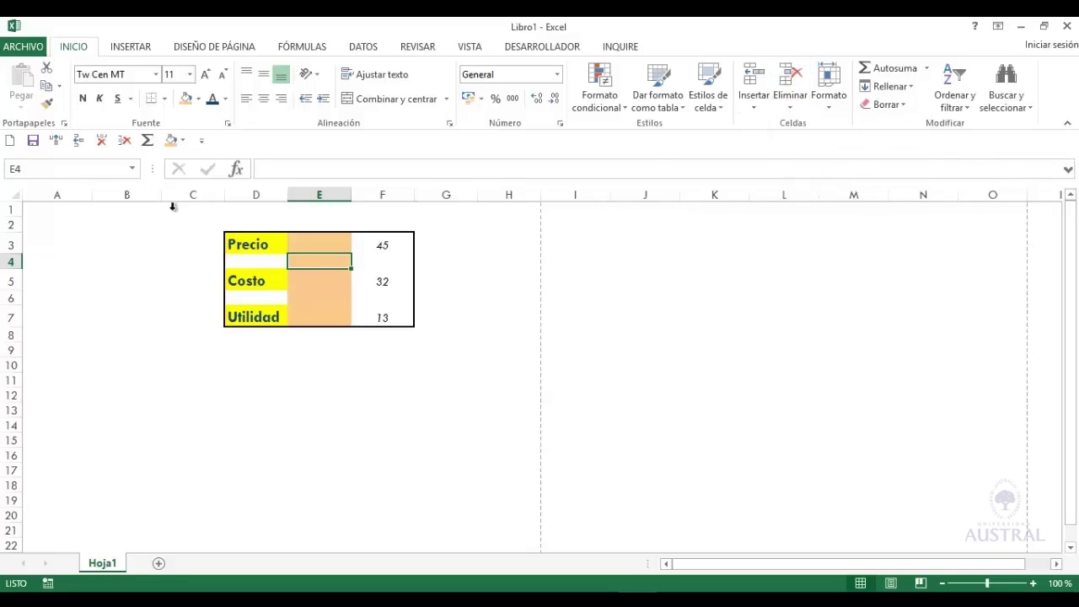
click(125, 140)
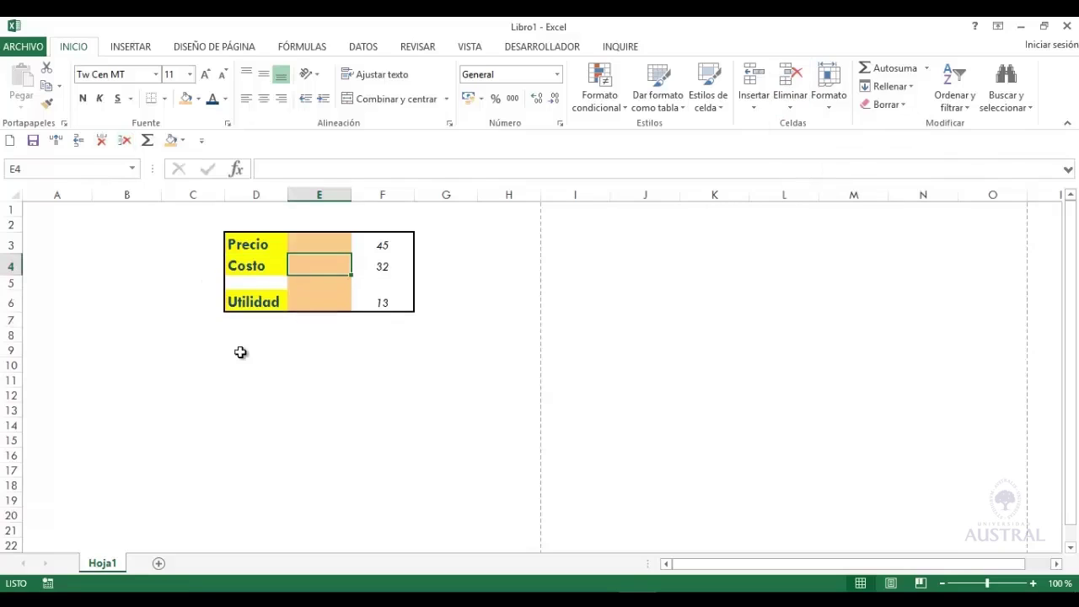
click(306, 281)
click(125, 141)
click(380, 318)
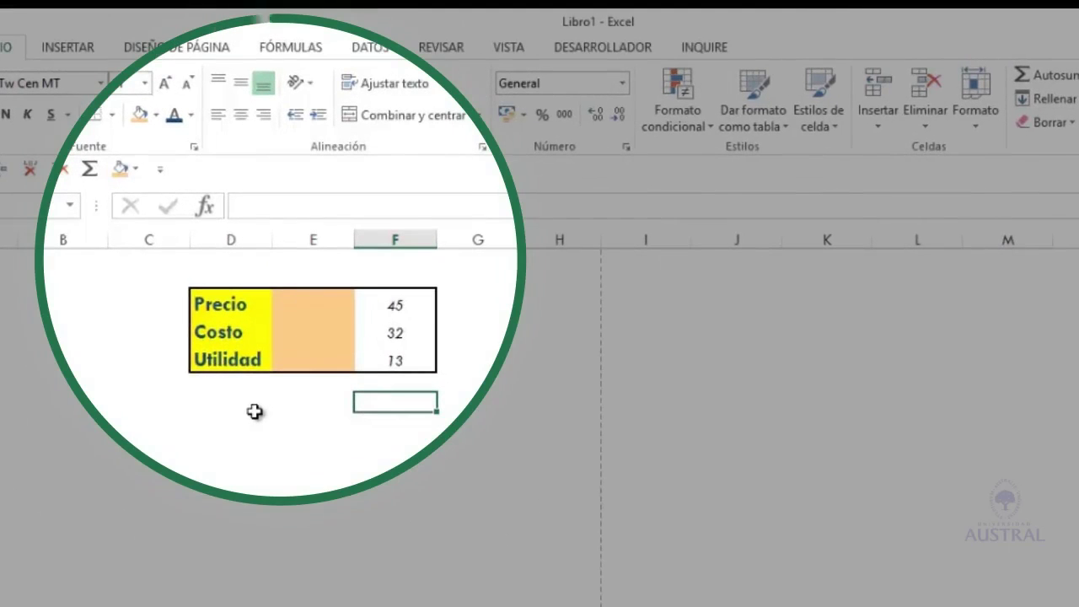
text(=sum)
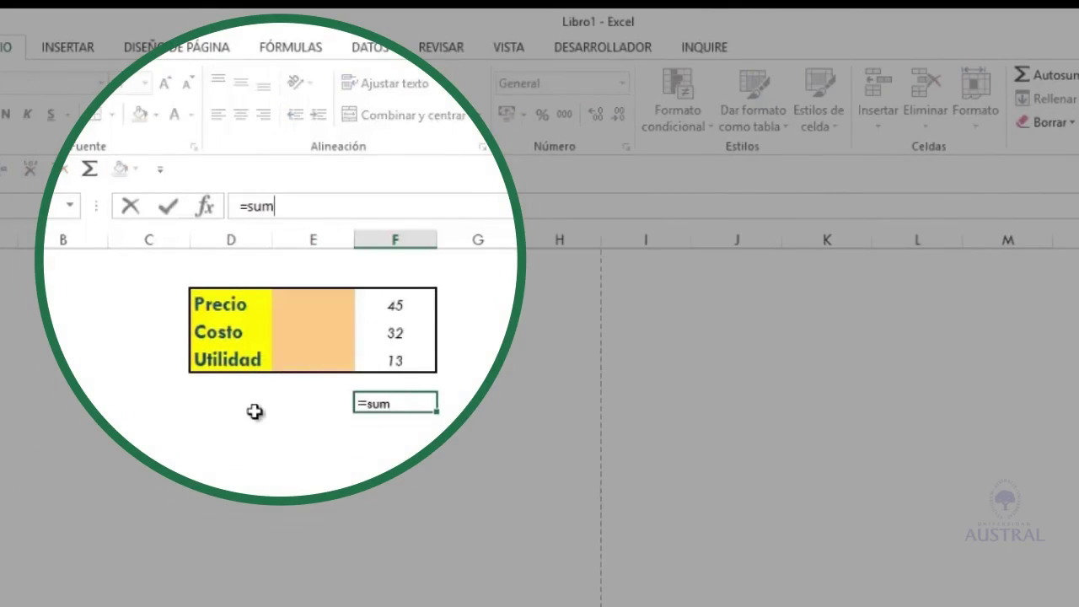
text(A()
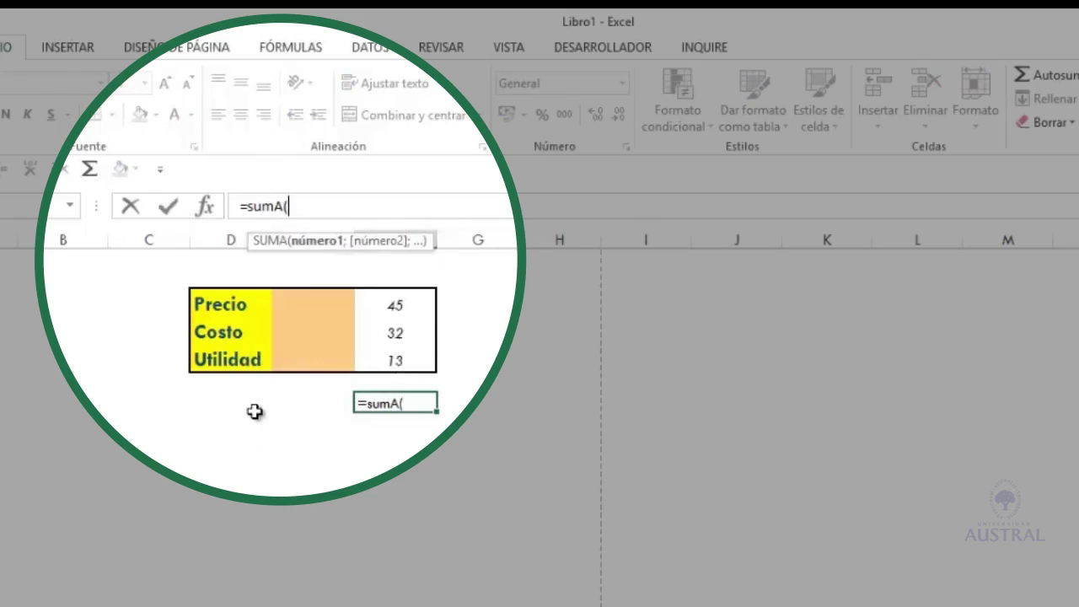
key(Up)
key(Up)
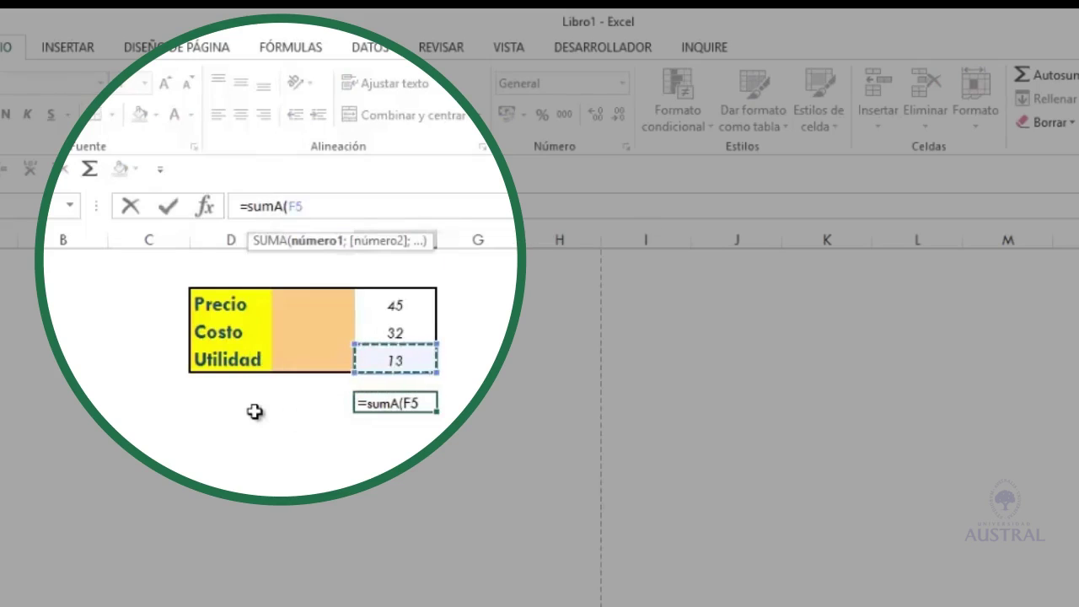
key(shift+Up)
key(shift+Up)
text())
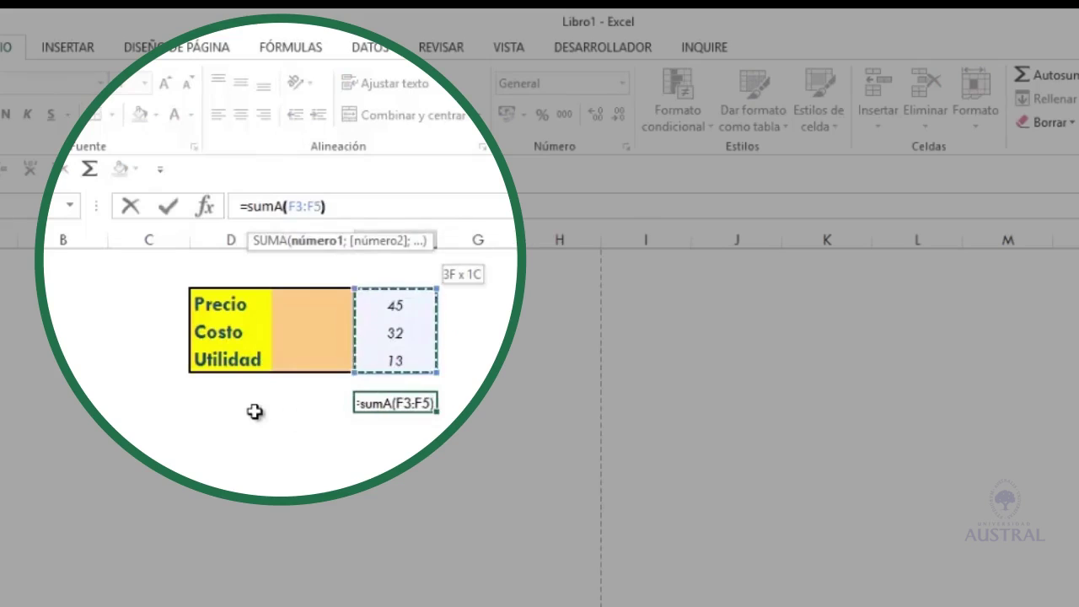
key(Return)
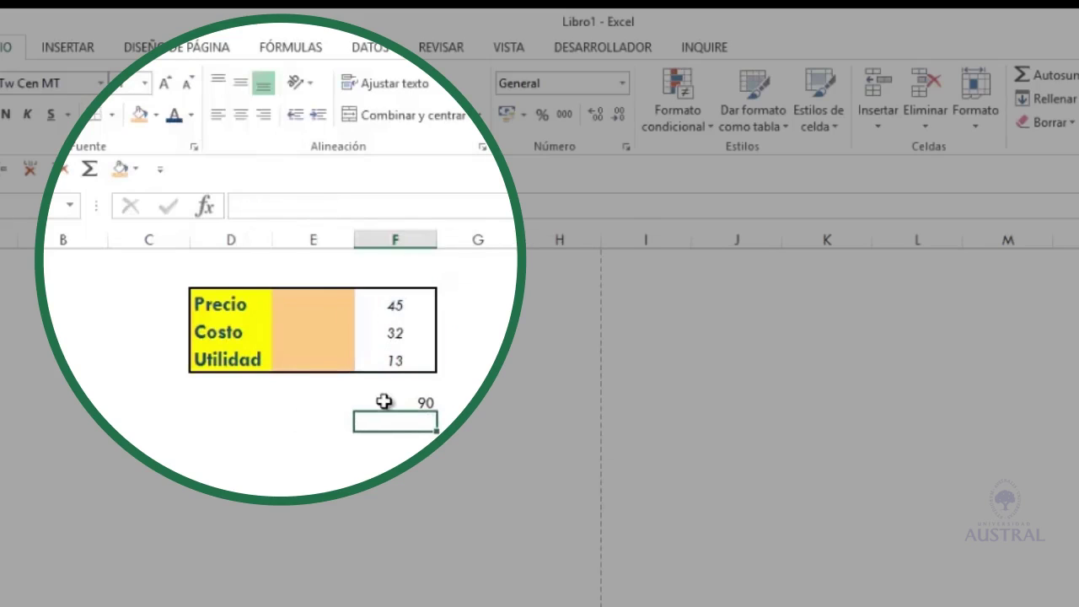
click(385, 402)
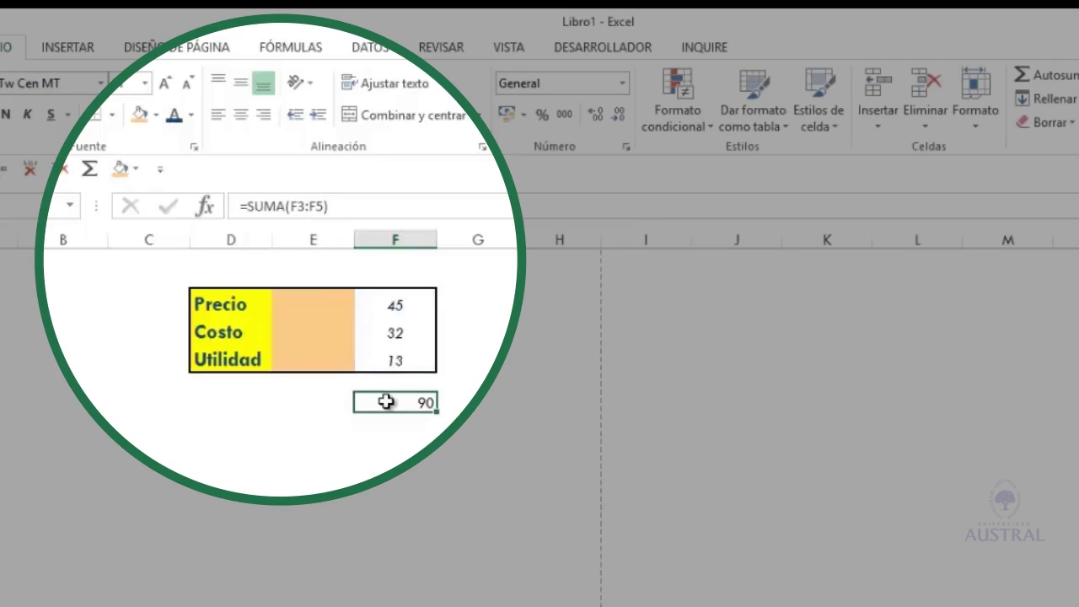
key(Delete)
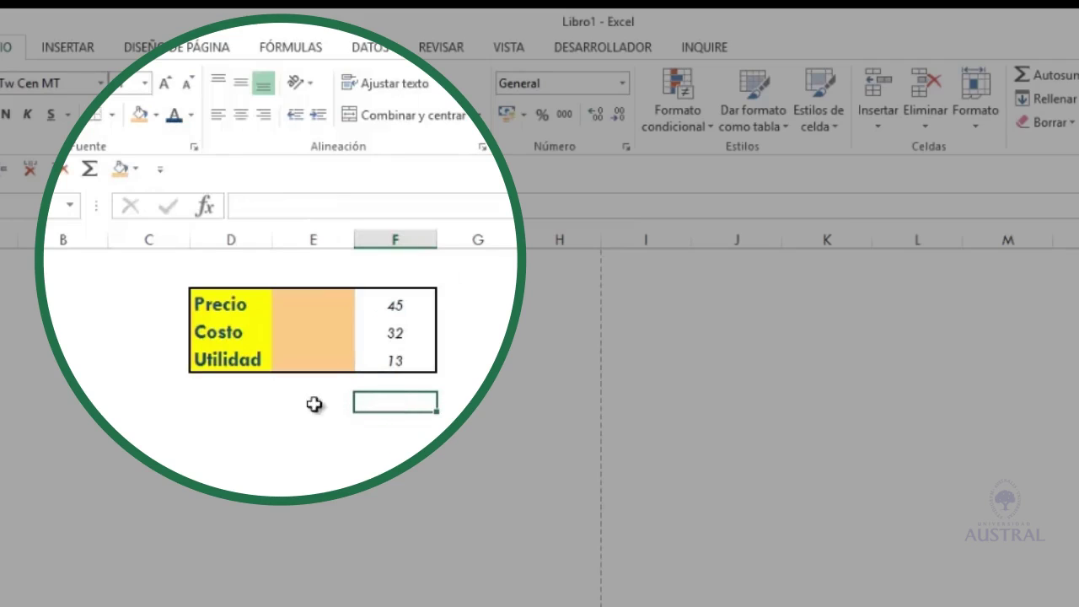
click(87, 170)
key(Return)
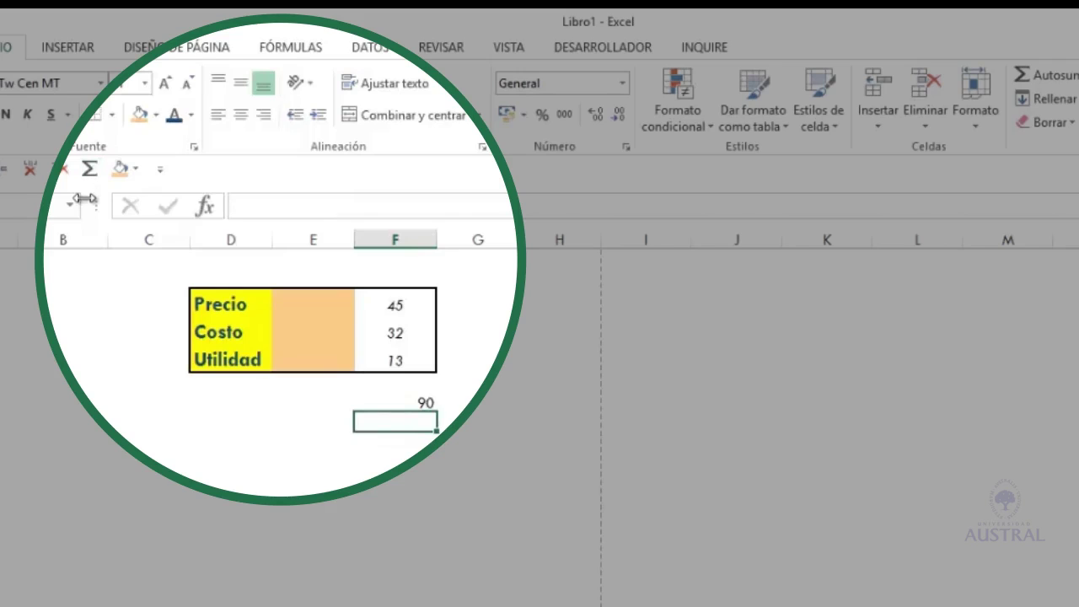
key(Up)
key(Delete)
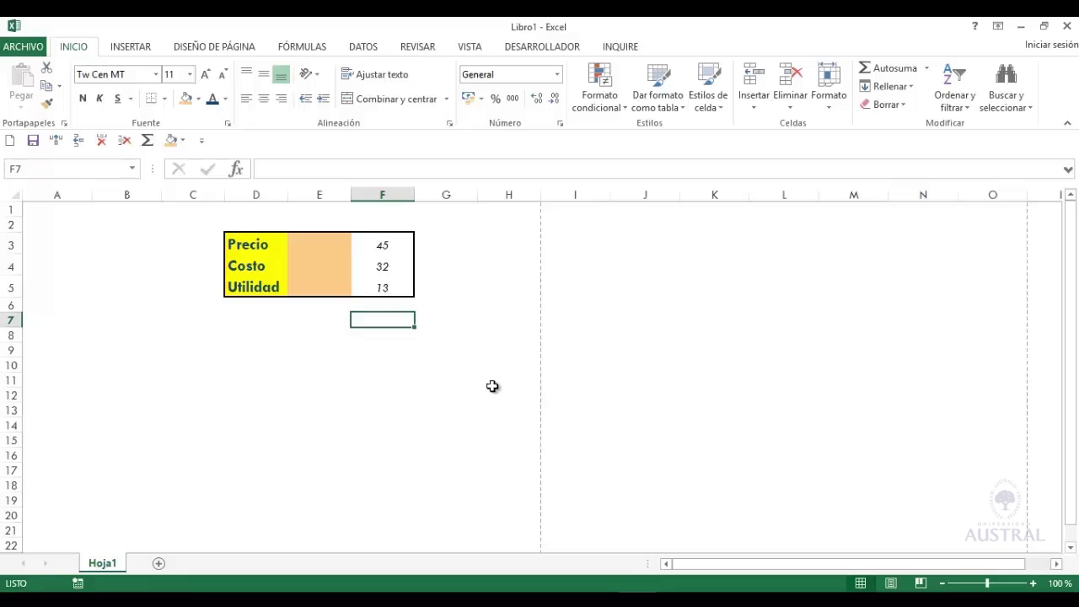
click(300, 48)
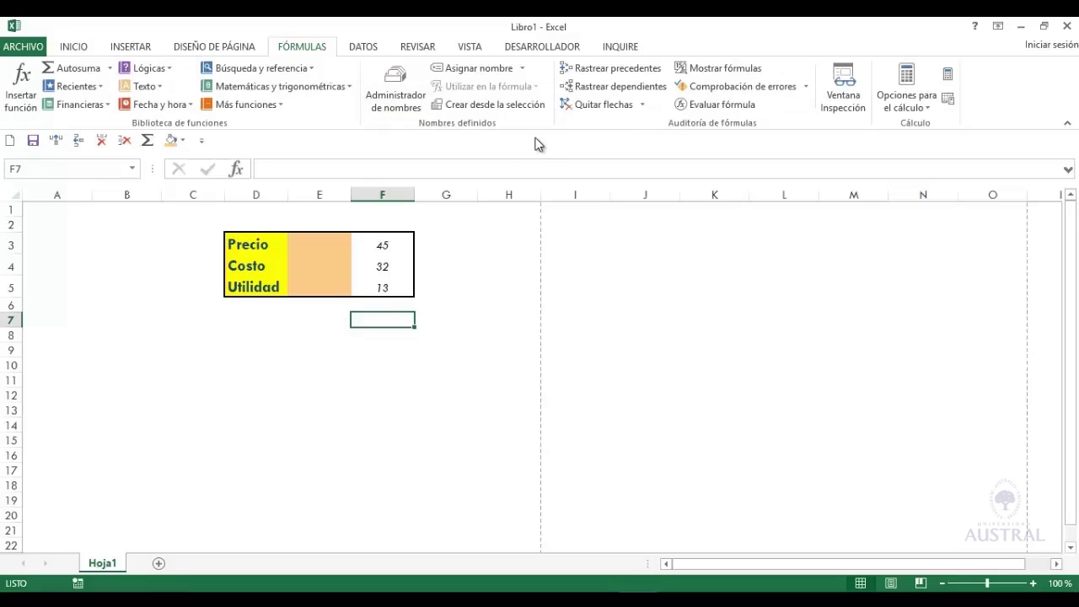
click(470, 46)
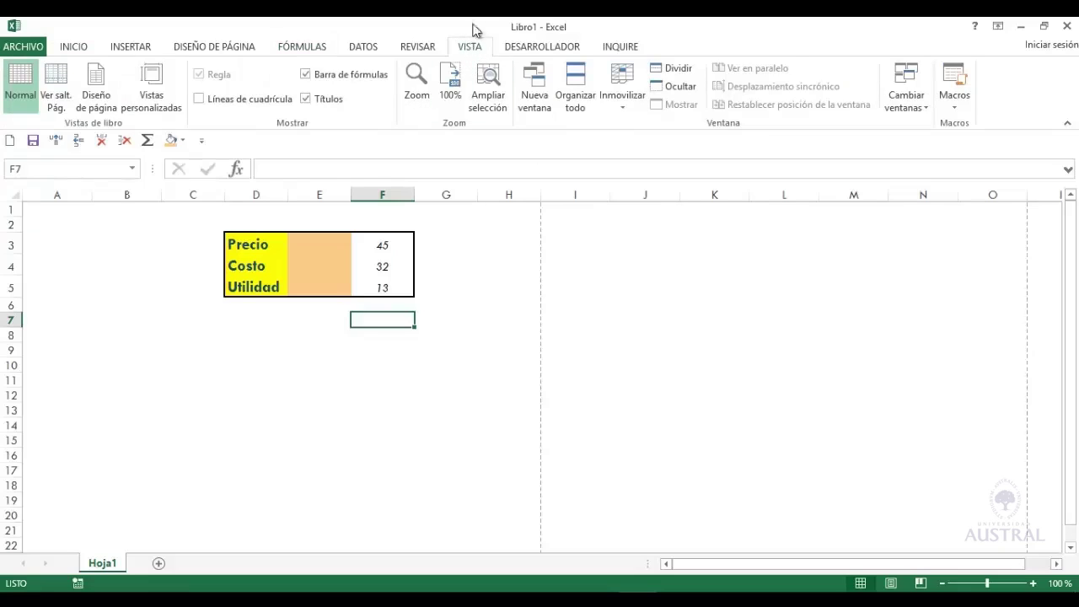
click(405, 47)
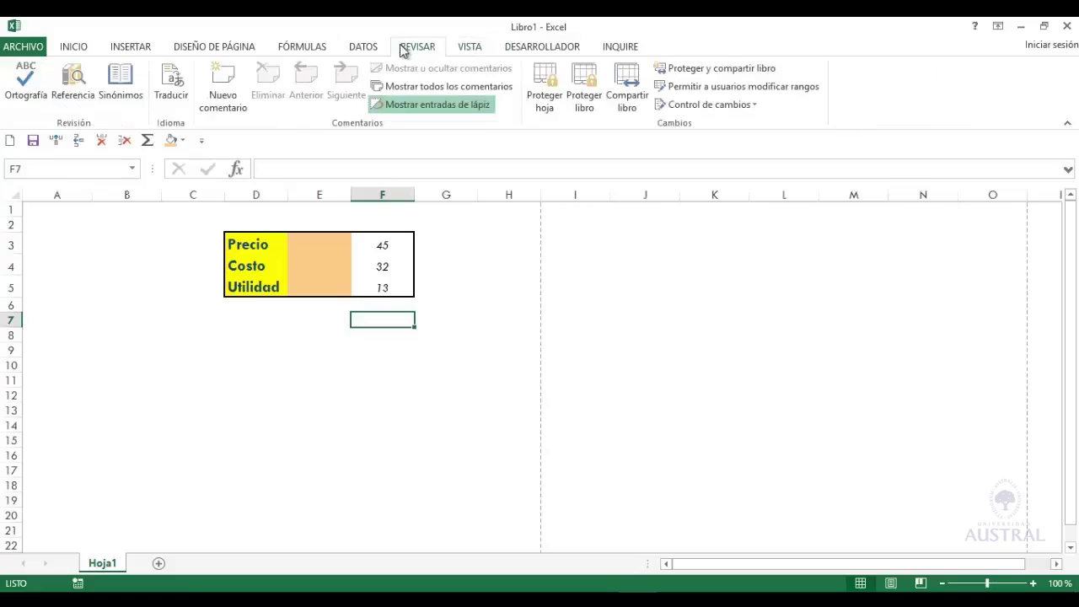
click(315, 48)
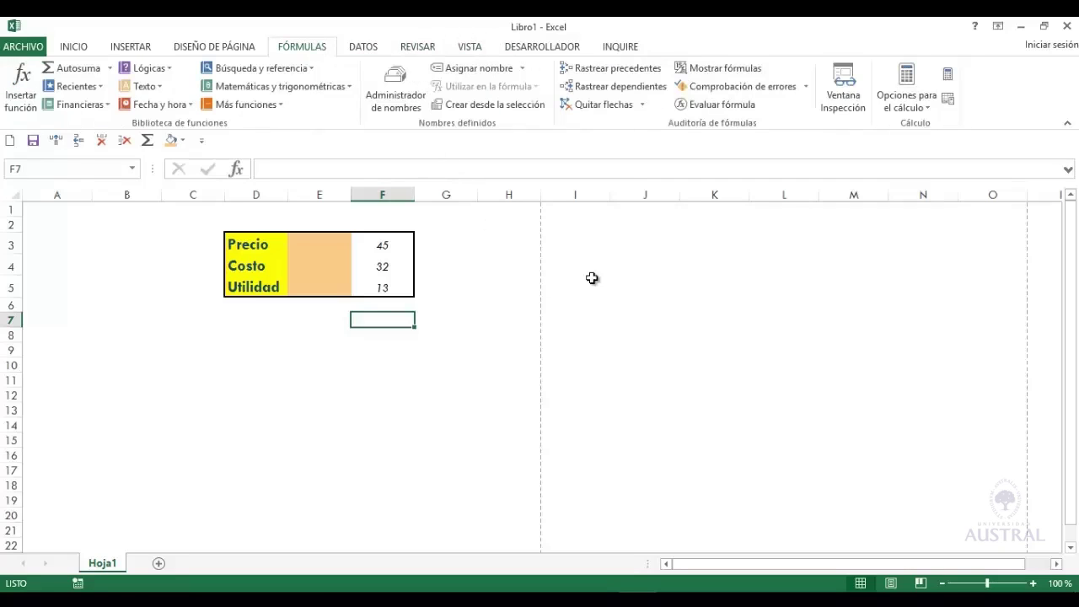
click(71, 48)
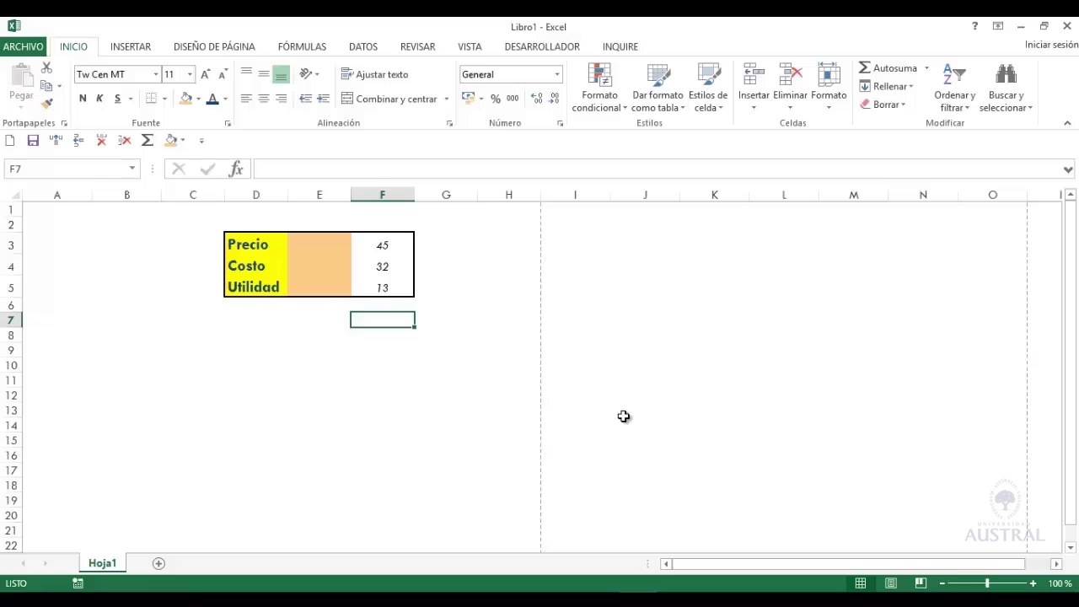
Display KeyTips with Alt, then switch to the FÓRMULAS tab using U
key(alt)
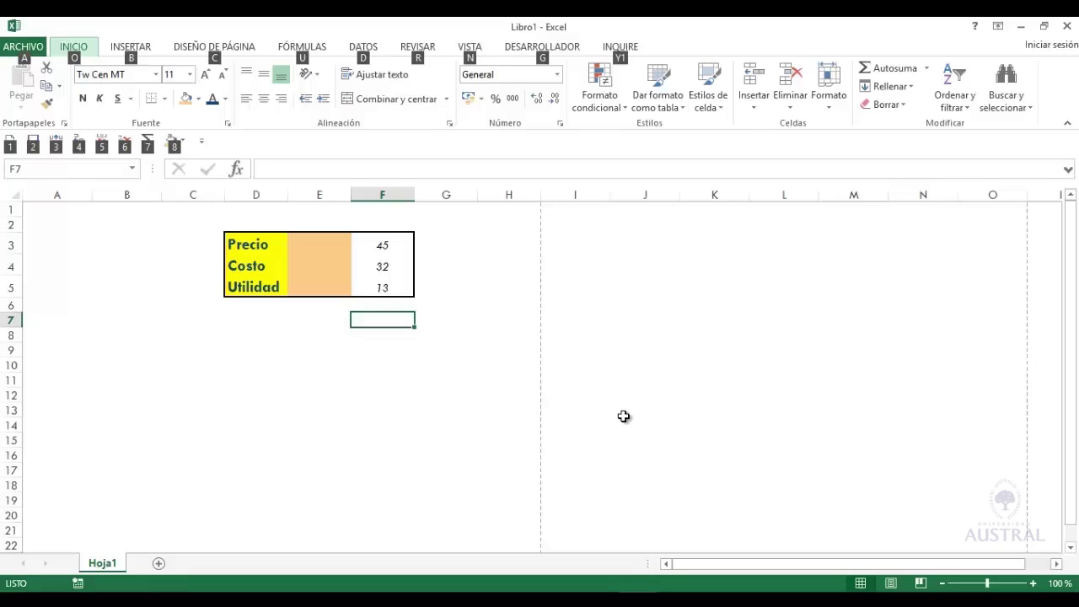
key(u)
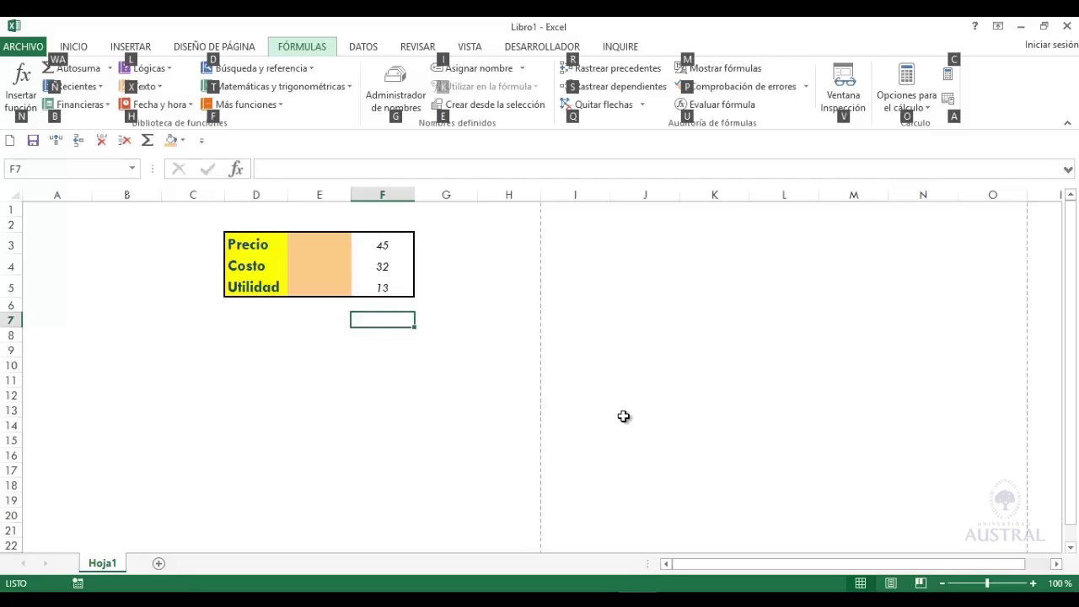
Open the Fecha y hora functions dropdown with its KeyTip H
key(h)
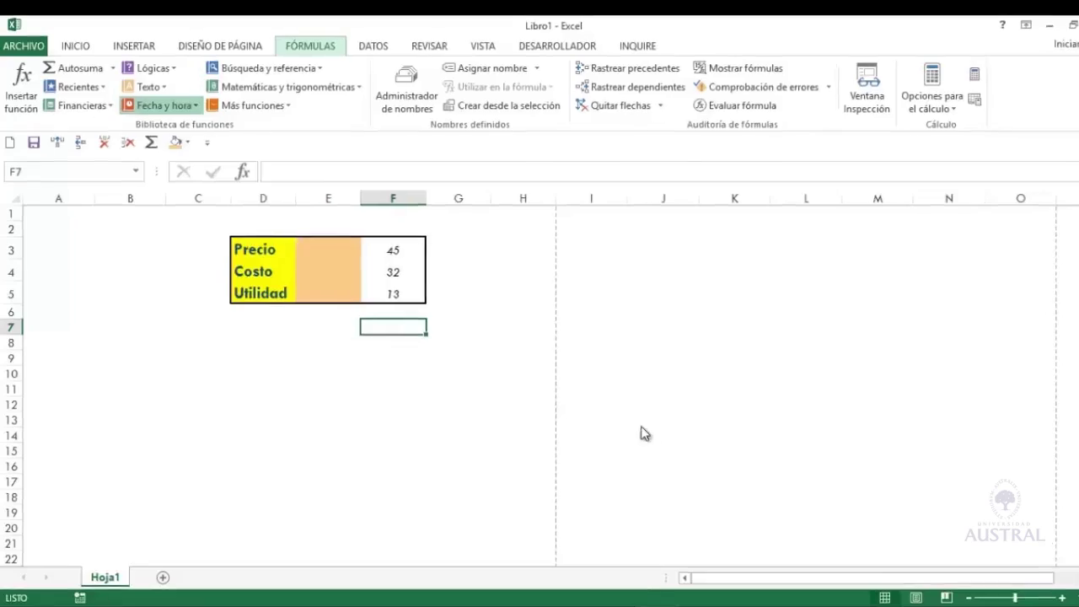